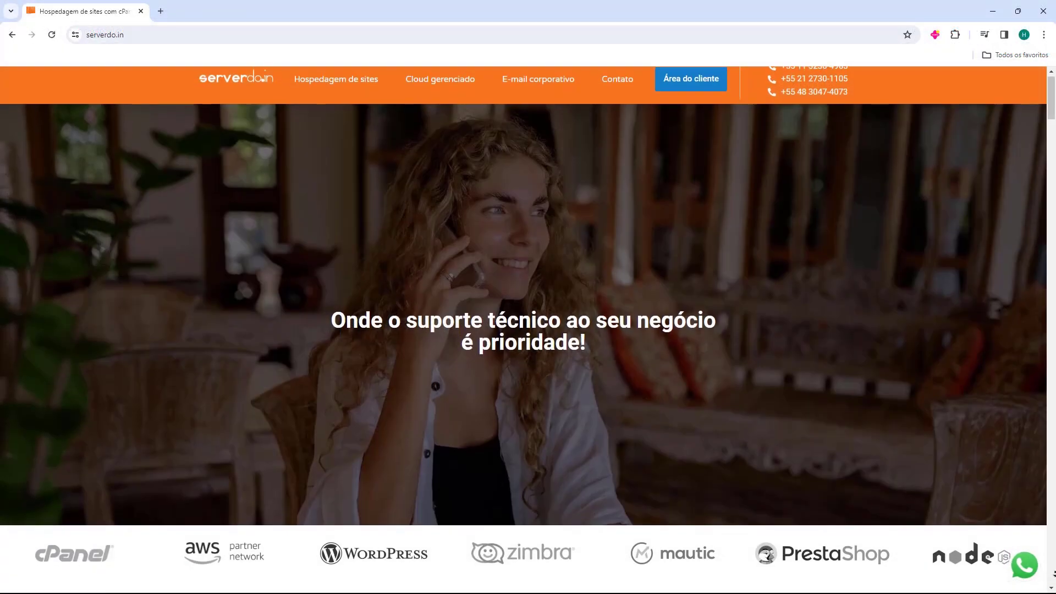
Step: Look through the serverdo.in home page, from the main banner down to the service highlights
scroll(527, 330, down, 2)
scroll(528, 330, down, 2)
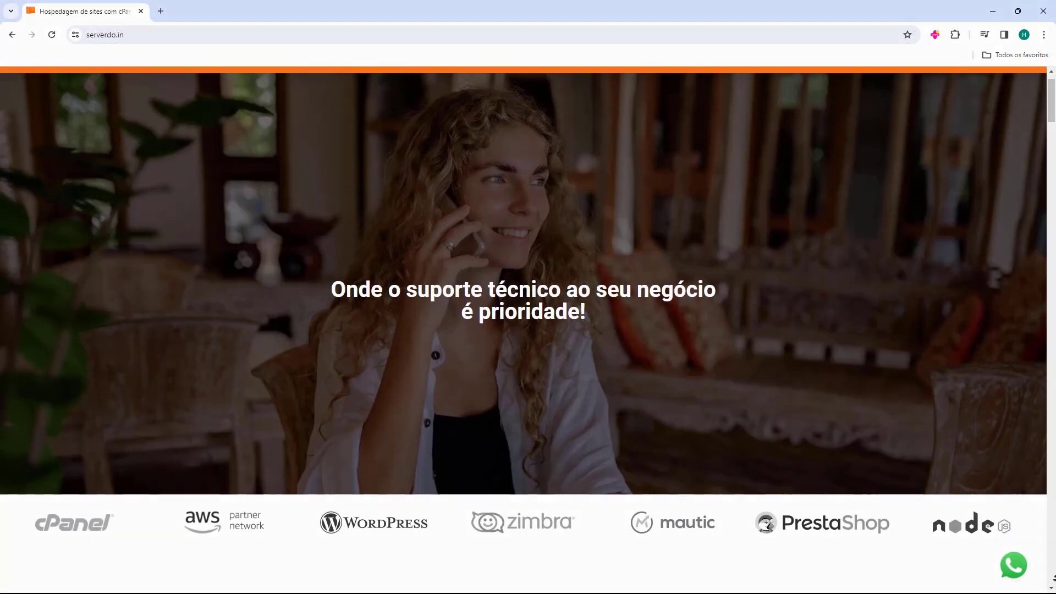
scroll(528, 330, down, 2)
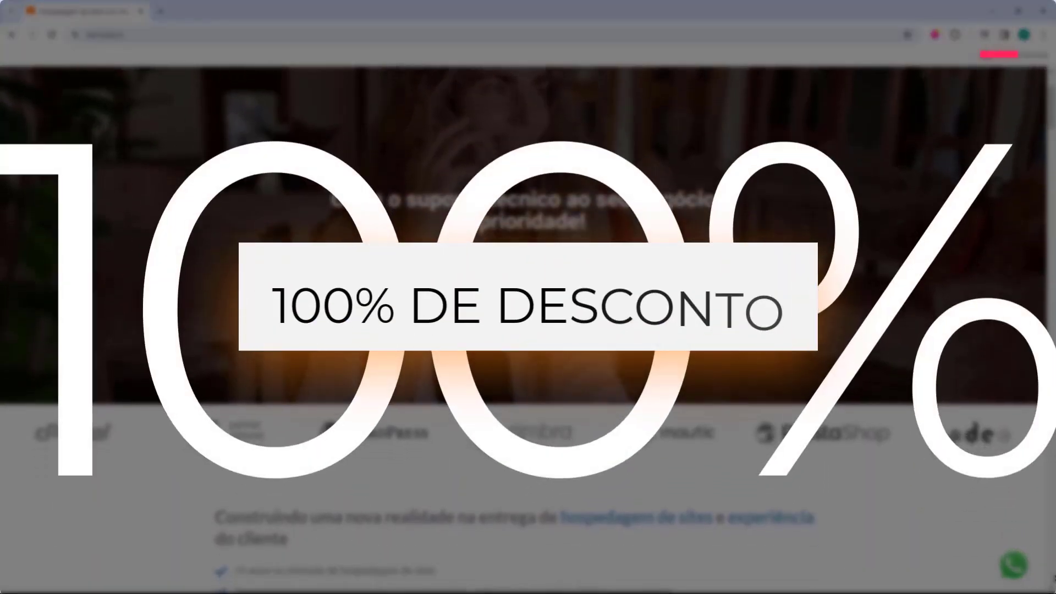
scroll(528, 330, down, 2)
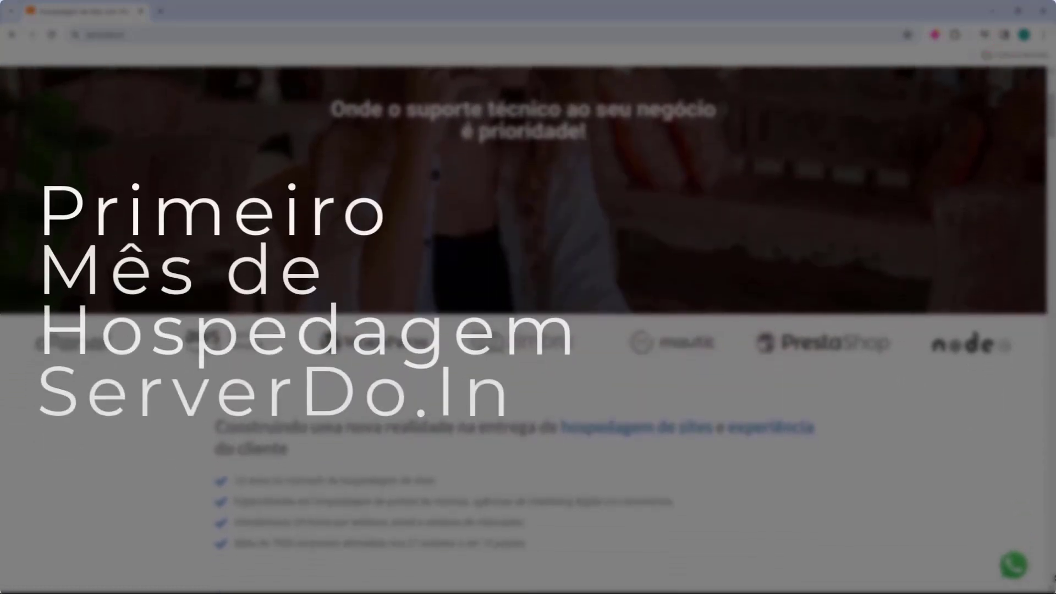
scroll(528, 330, down, 2)
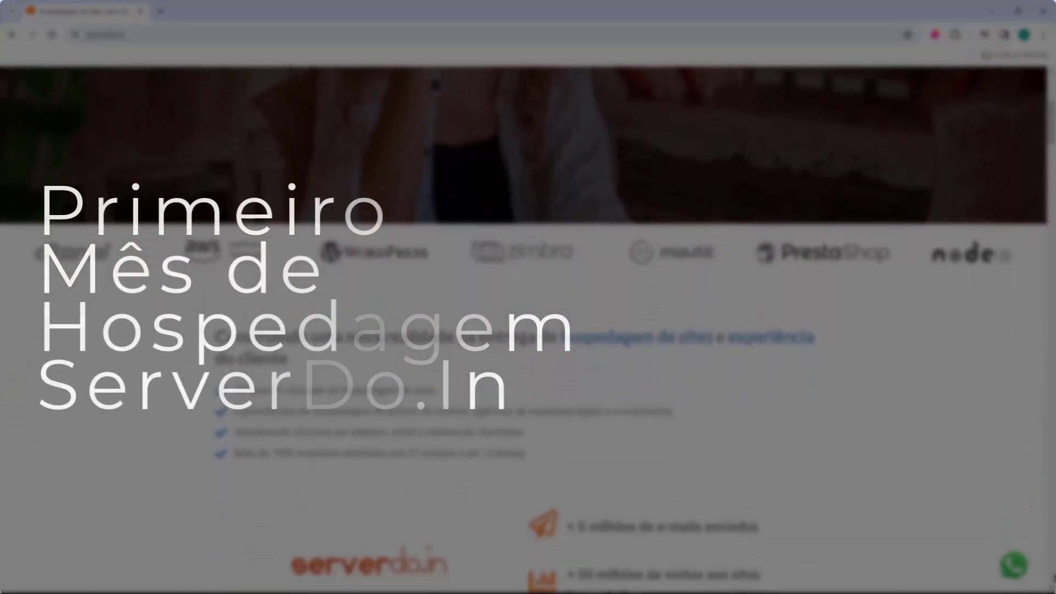
scroll(528, 330, down, 2)
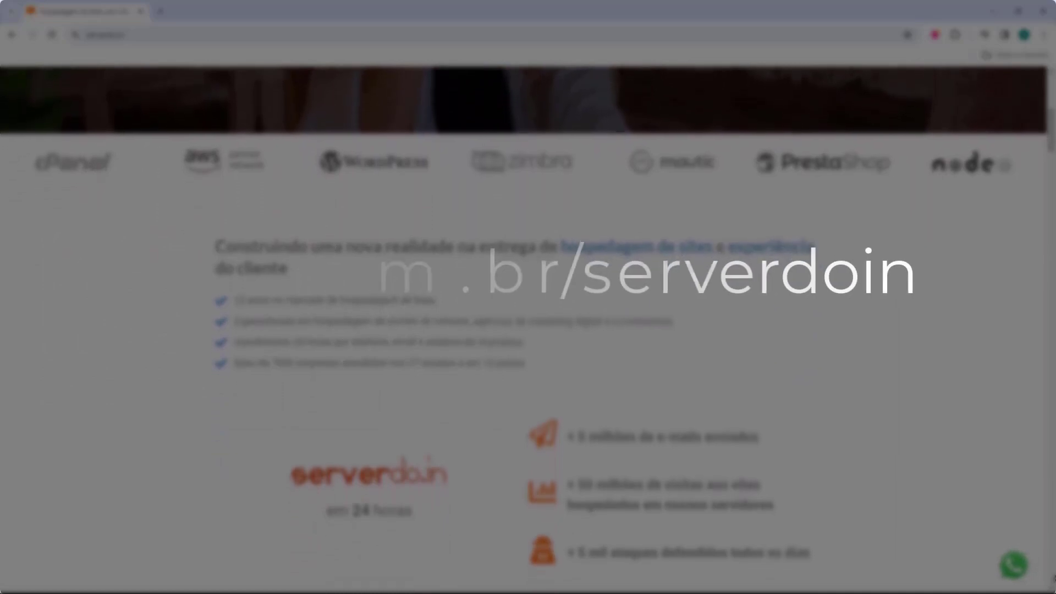
scroll(527, 330, down, 2)
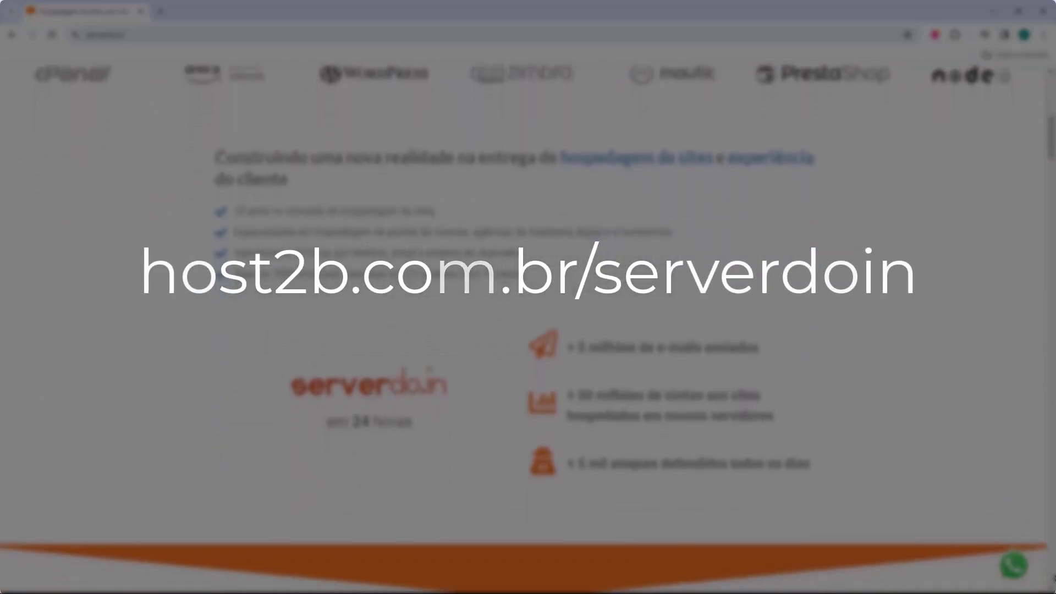
scroll(528, 513, down, 2)
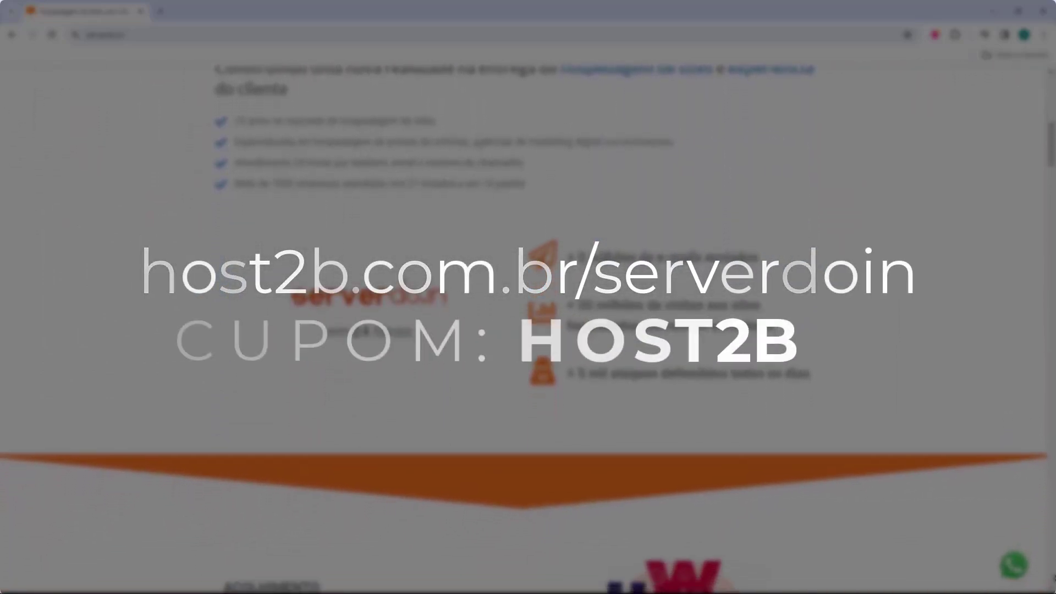
scroll(579, 576, down, 2)
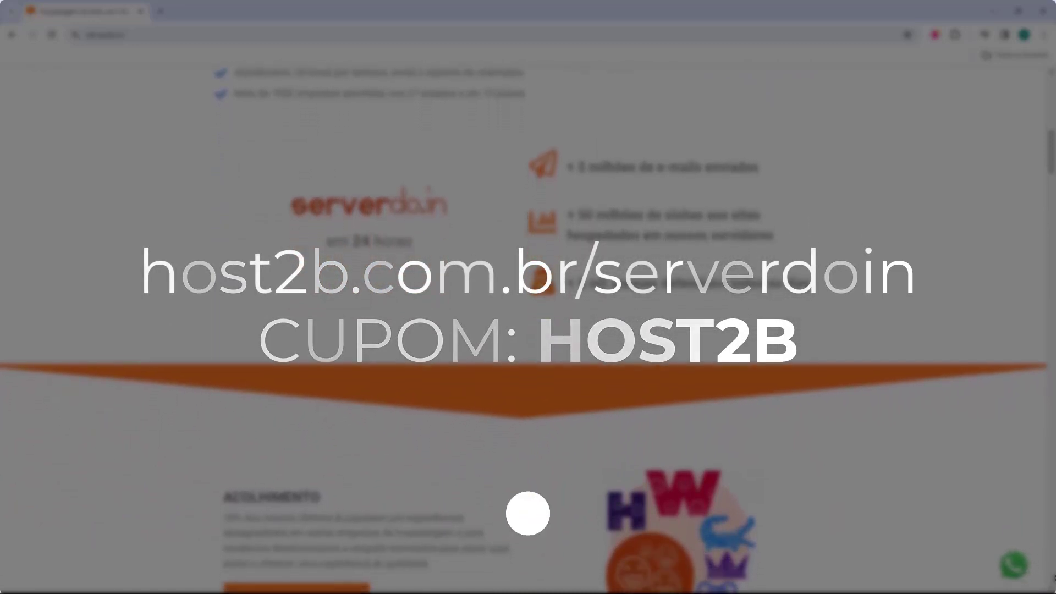
scroll(579, 575, down, 2)
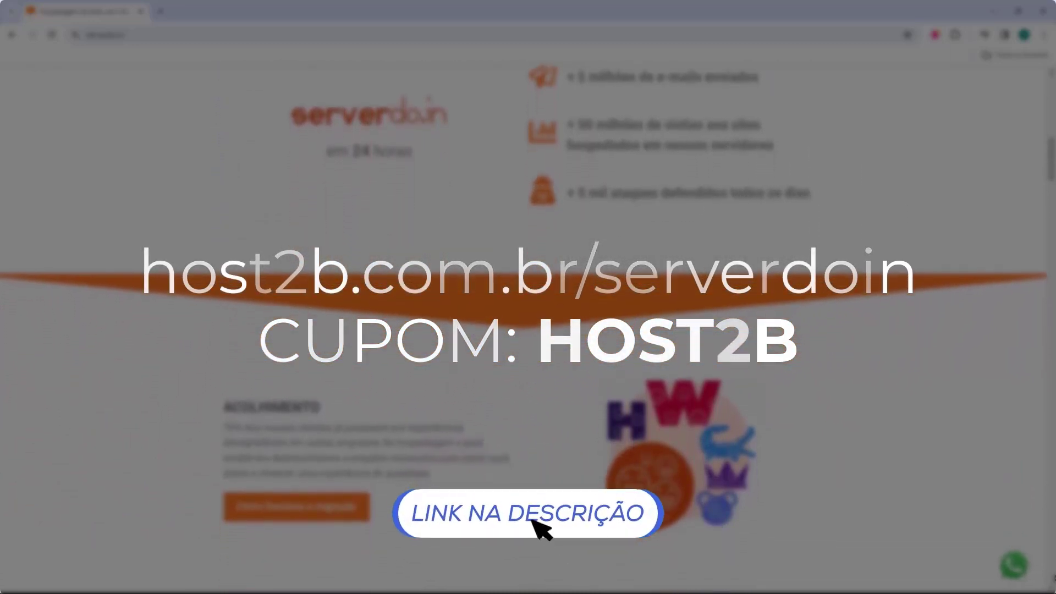
scroll(528, 329, down, 2)
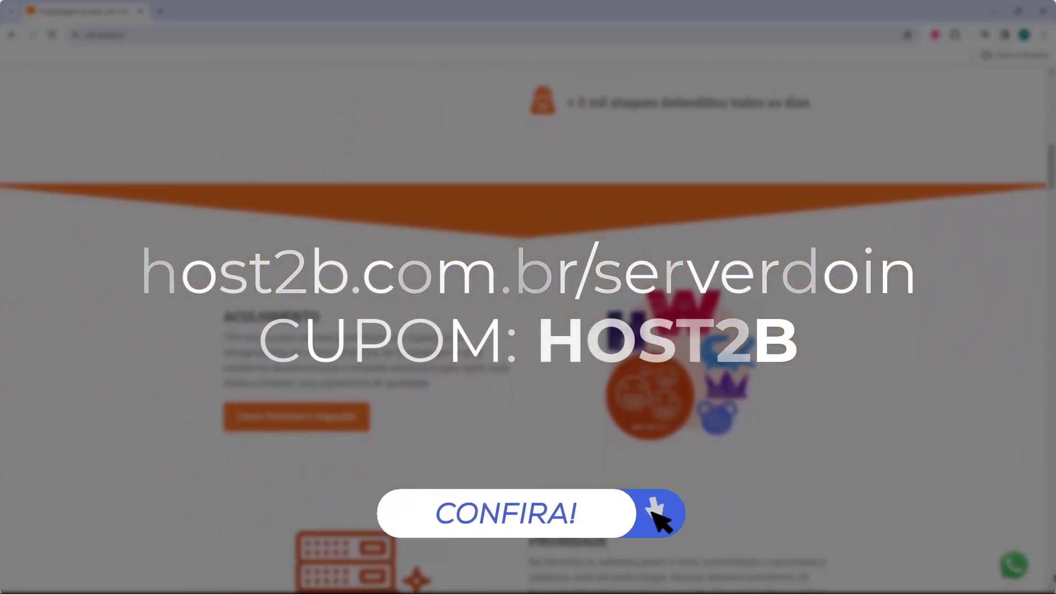
scroll(528, 330, down, 1)
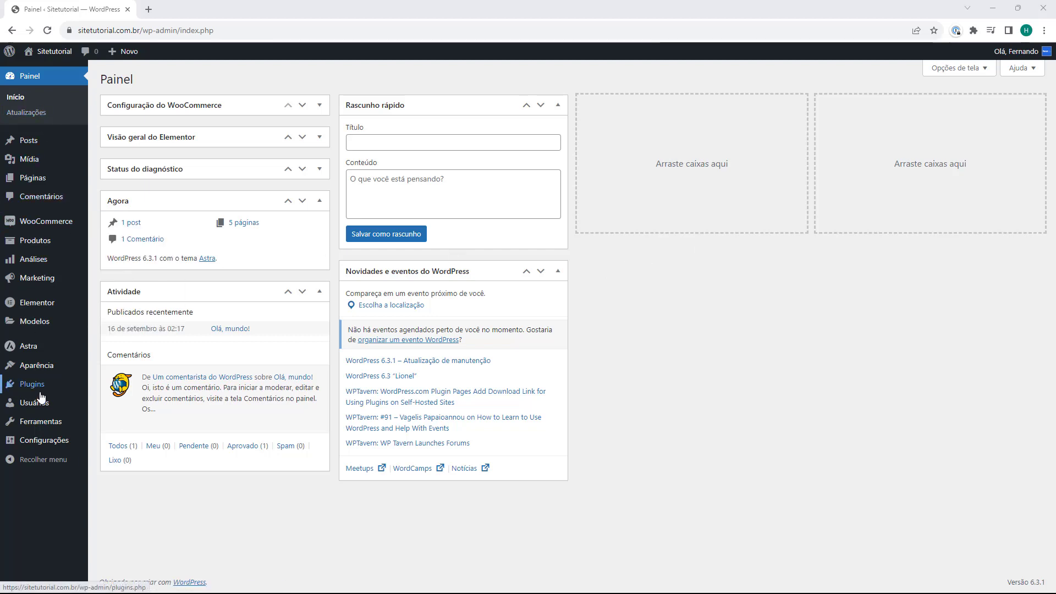
Step: Create a new WordPress page with the title "Pagina de Exemplo"
mouse_move(34, 184)
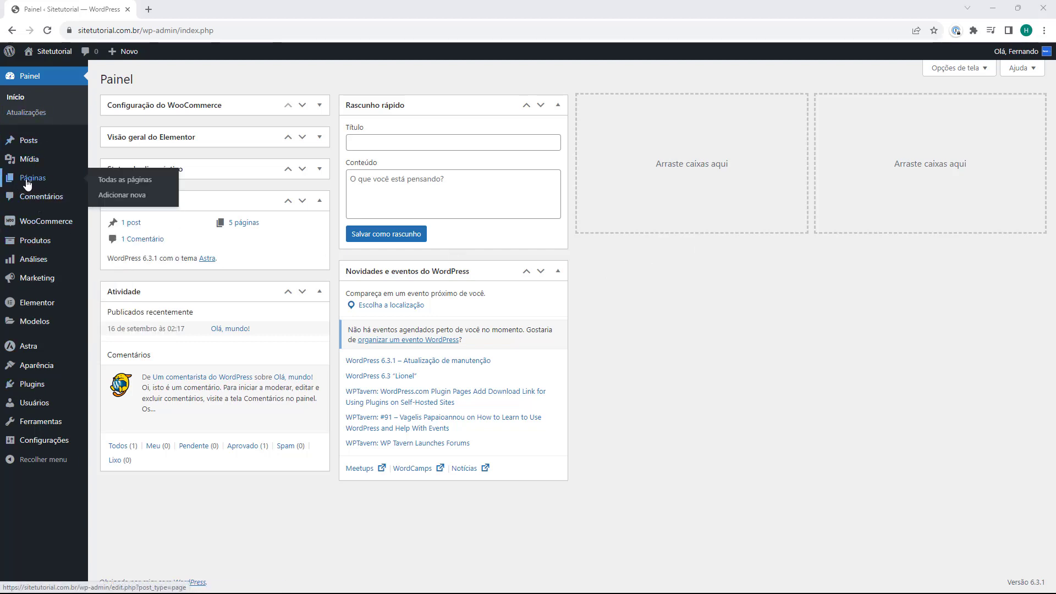
click(34, 181)
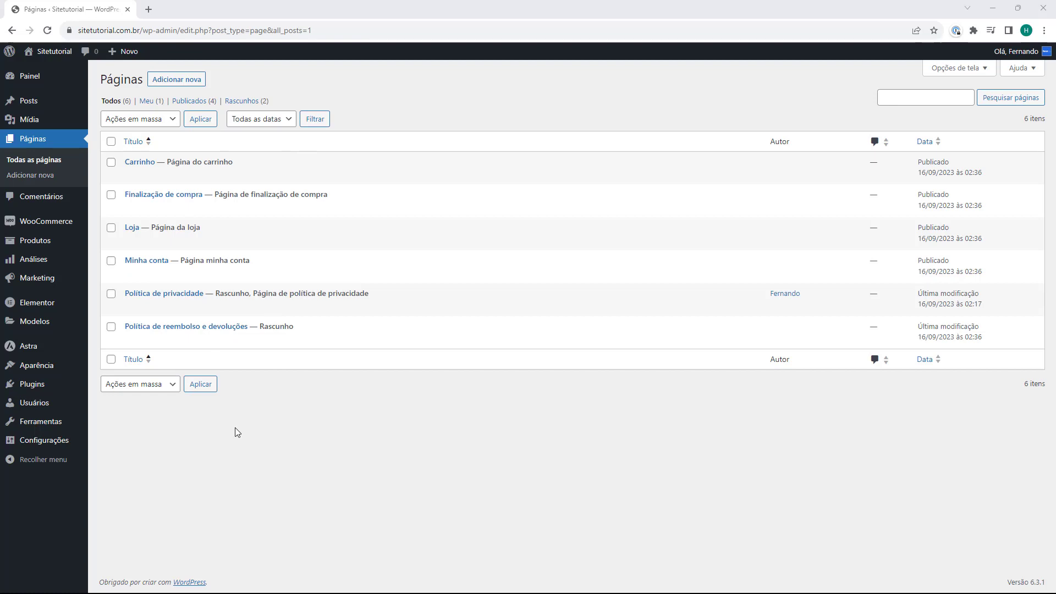
click(175, 86)
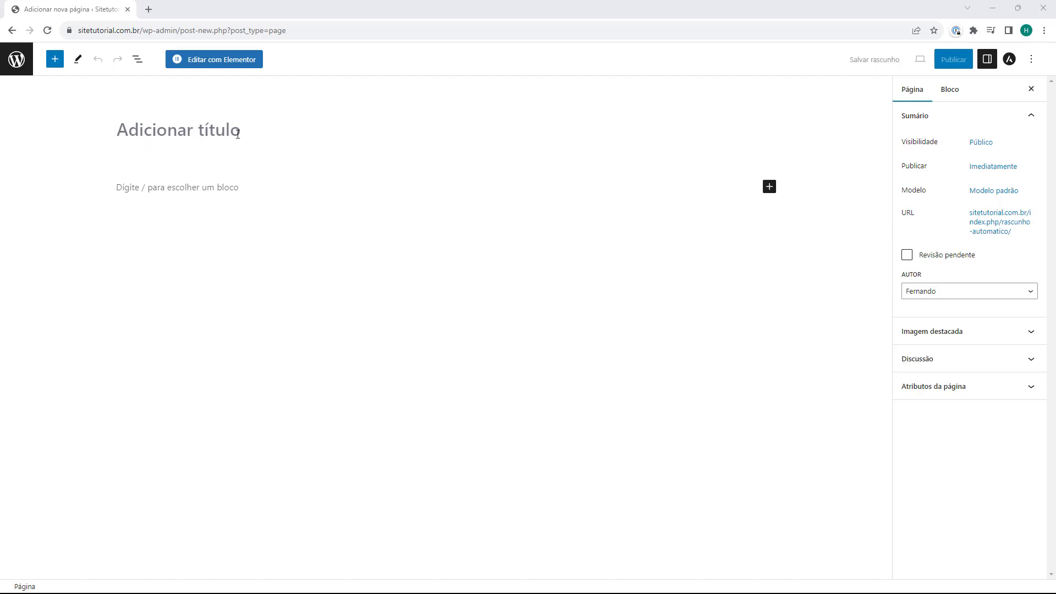
click(220, 134)
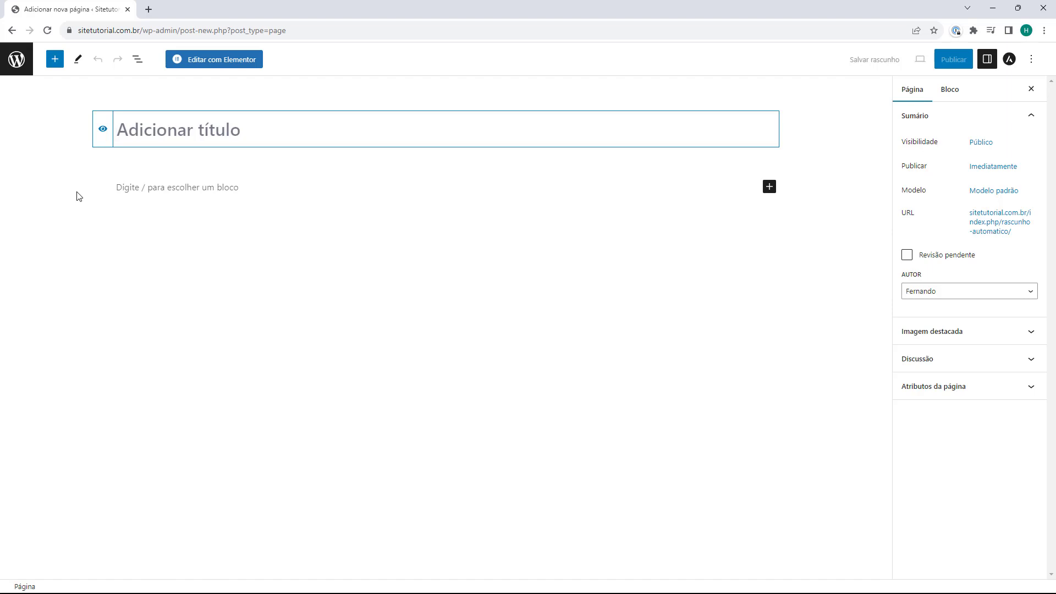
text(Pagina de Exemplo)
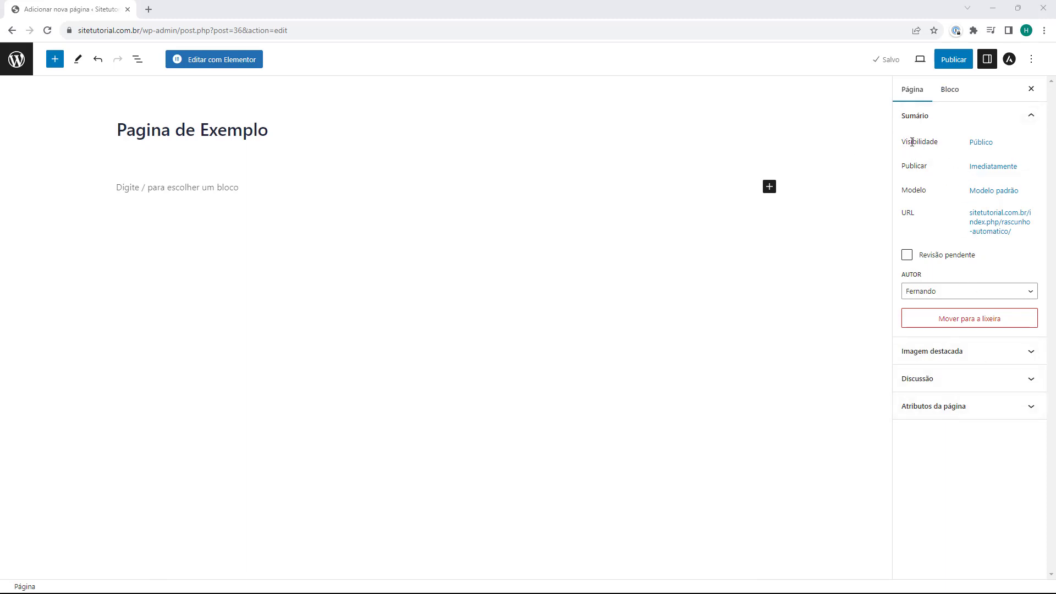
Step: Set the page's visibility to Privado and confirm publishing it privately
click(979, 144)
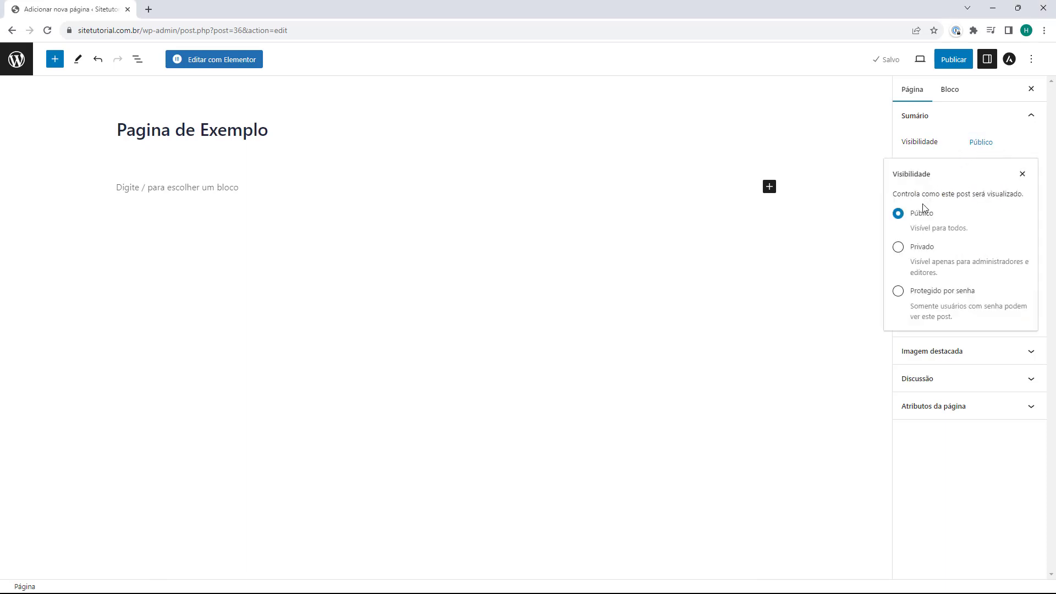
click(898, 248)
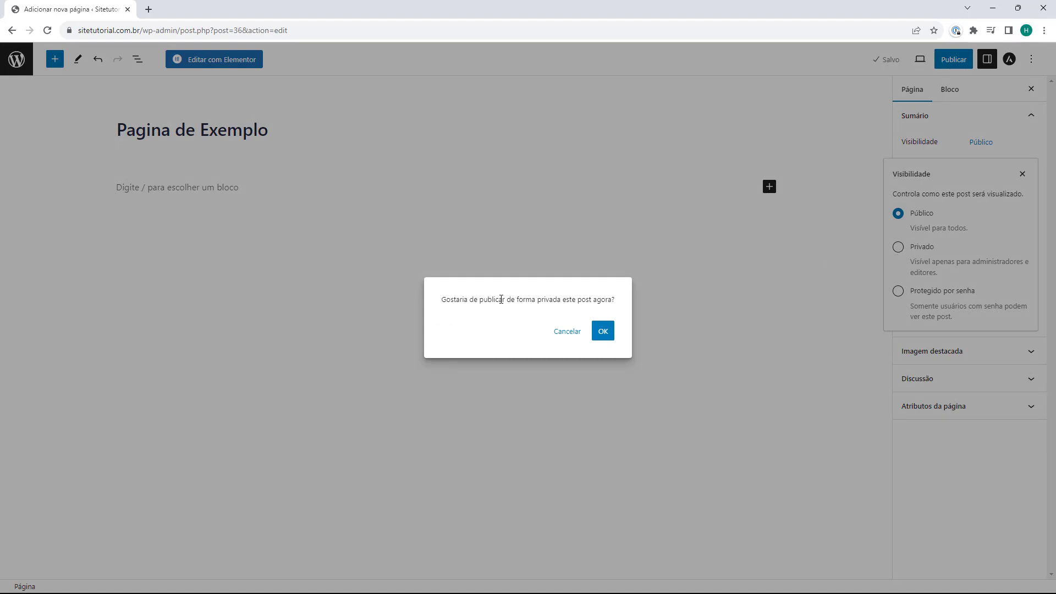
click(604, 333)
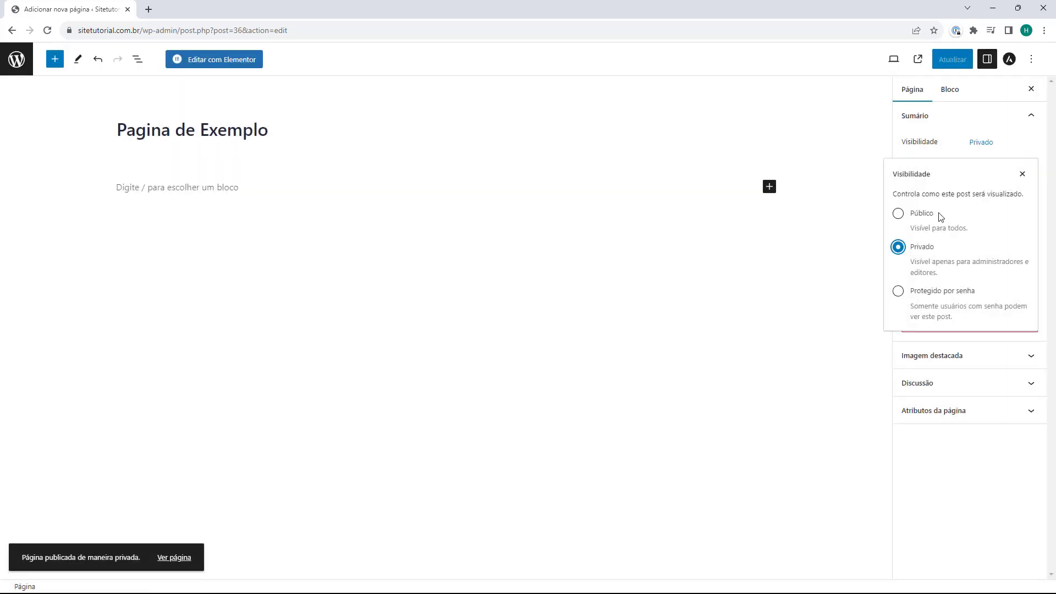
click(1022, 175)
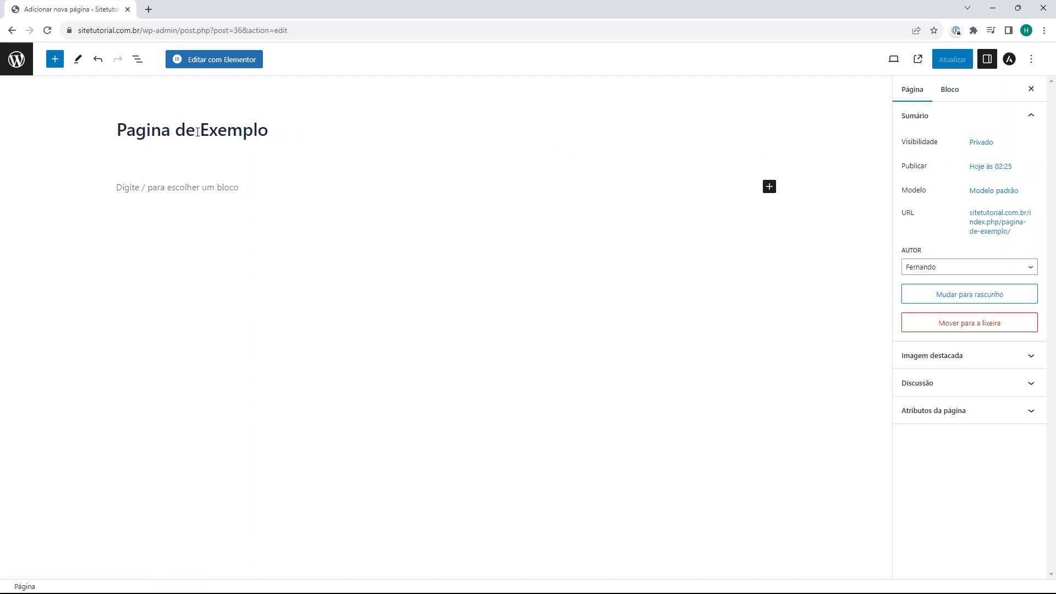
Step: Open the page in the Elementor editor and add a single container with the horizontal direction structure
click(217, 63)
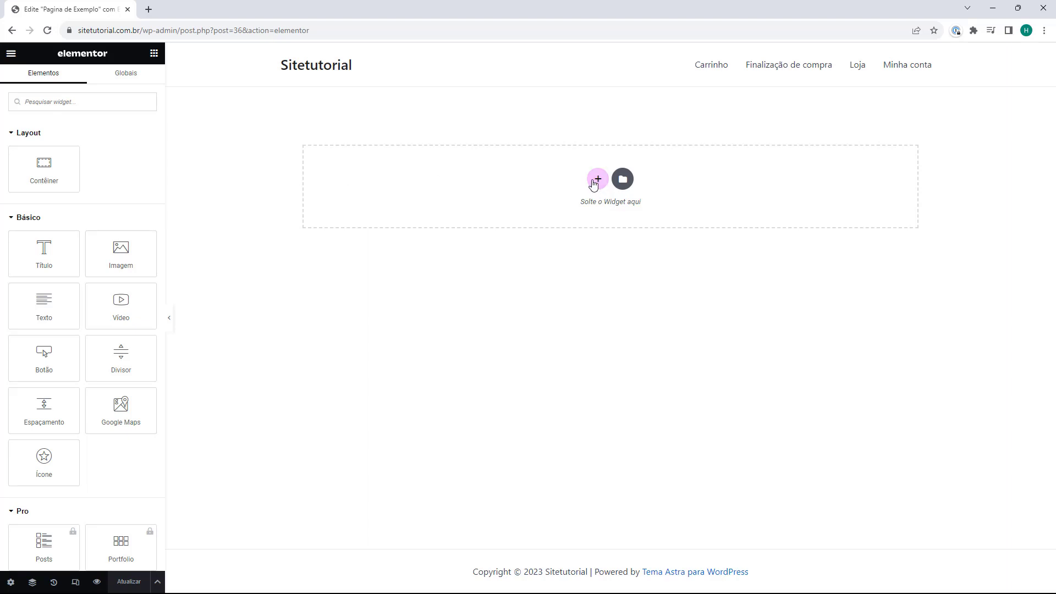
click(594, 184)
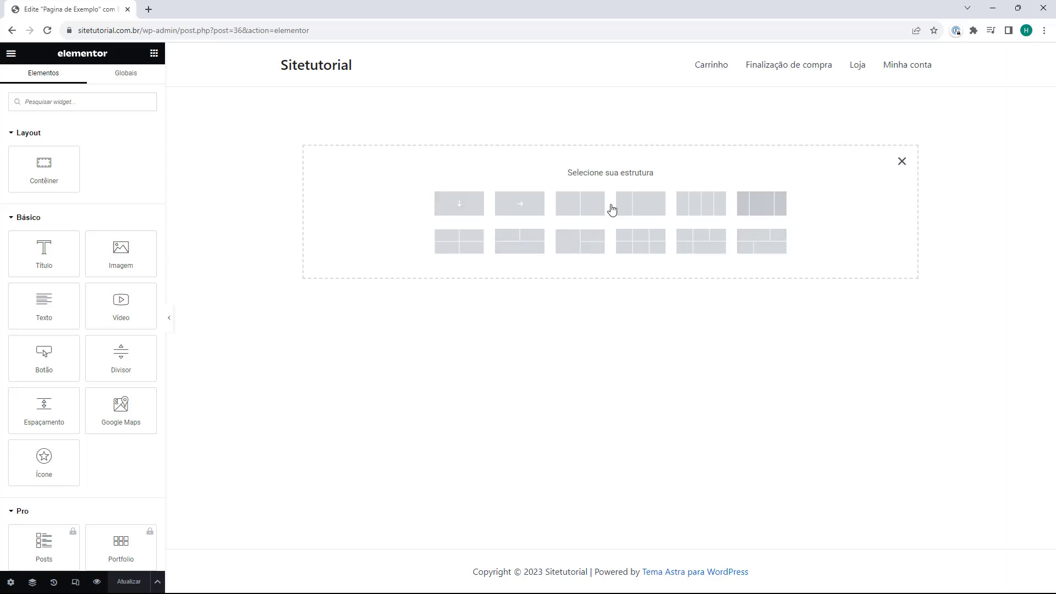
click(519, 213)
Step: Place a Título widget in the new container and a Texto widget below it
click(154, 52)
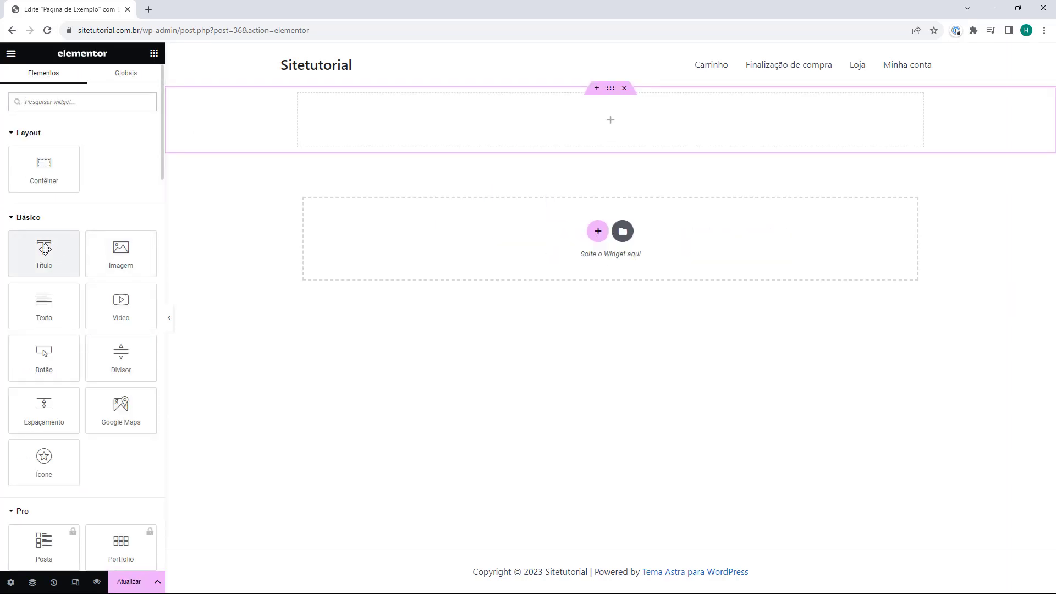
drag(49, 249, 549, 126)
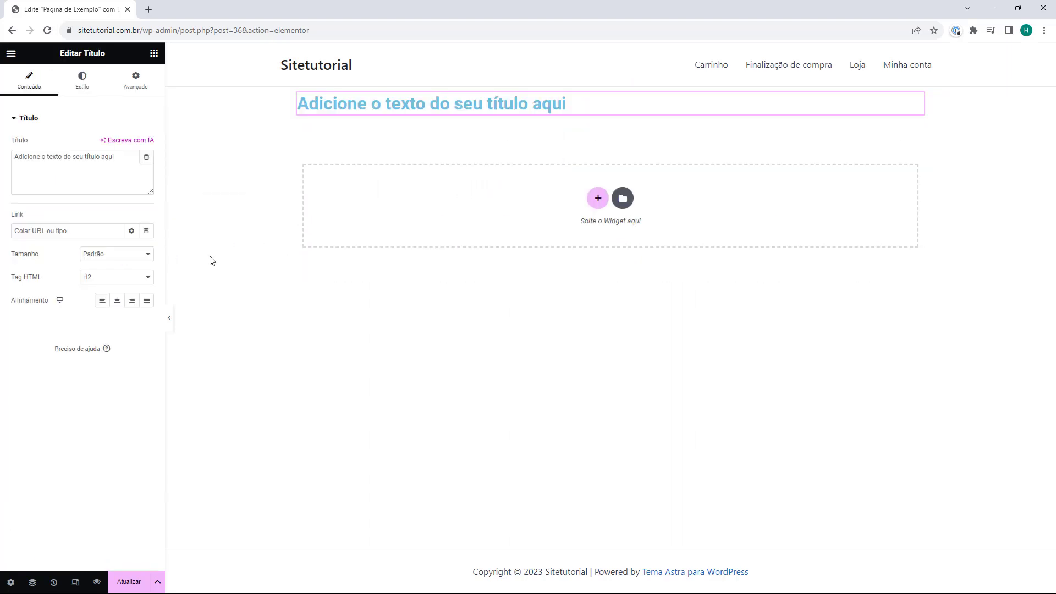
click(154, 53)
drag(24, 306, 460, 120)
Step: Add an Imagem widget below the text and a Vídeo widget under the image
click(154, 53)
drag(121, 249, 328, 146)
click(154, 52)
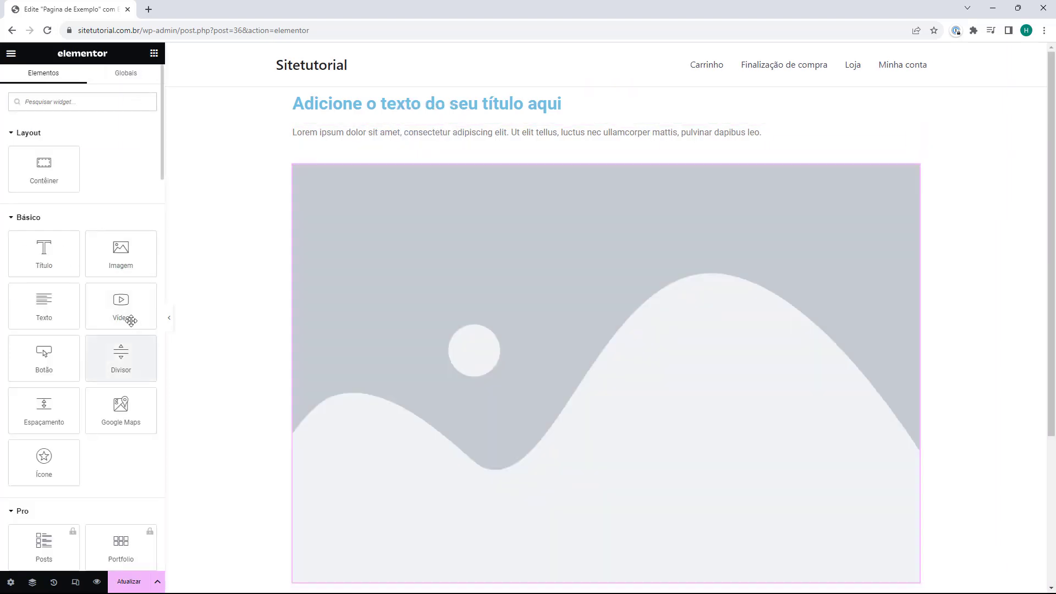
drag(130, 316, 464, 537)
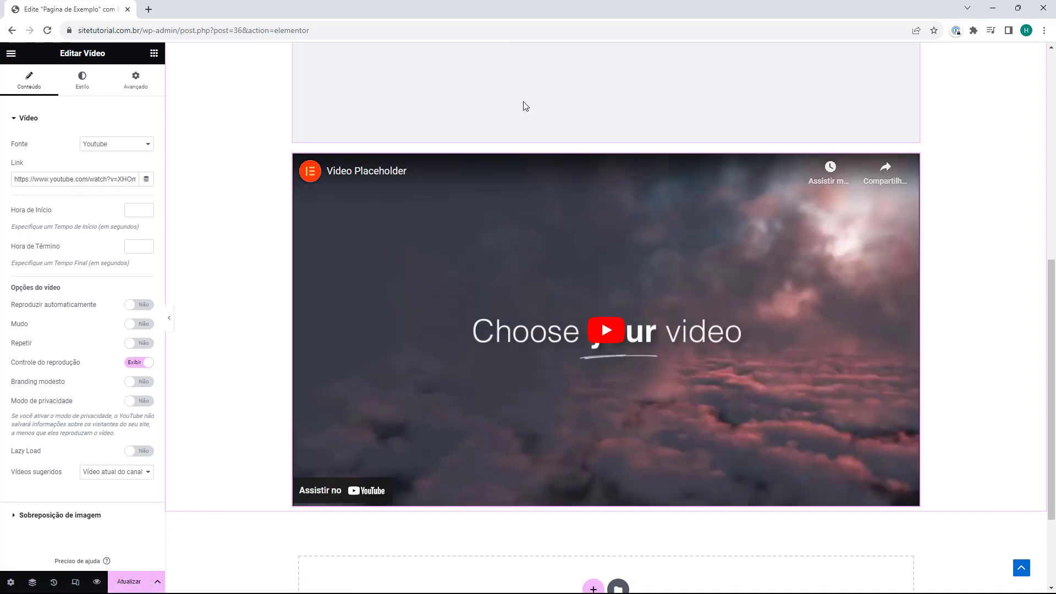
scroll(377, 395, up, 7)
scroll(376, 395, up, 2)
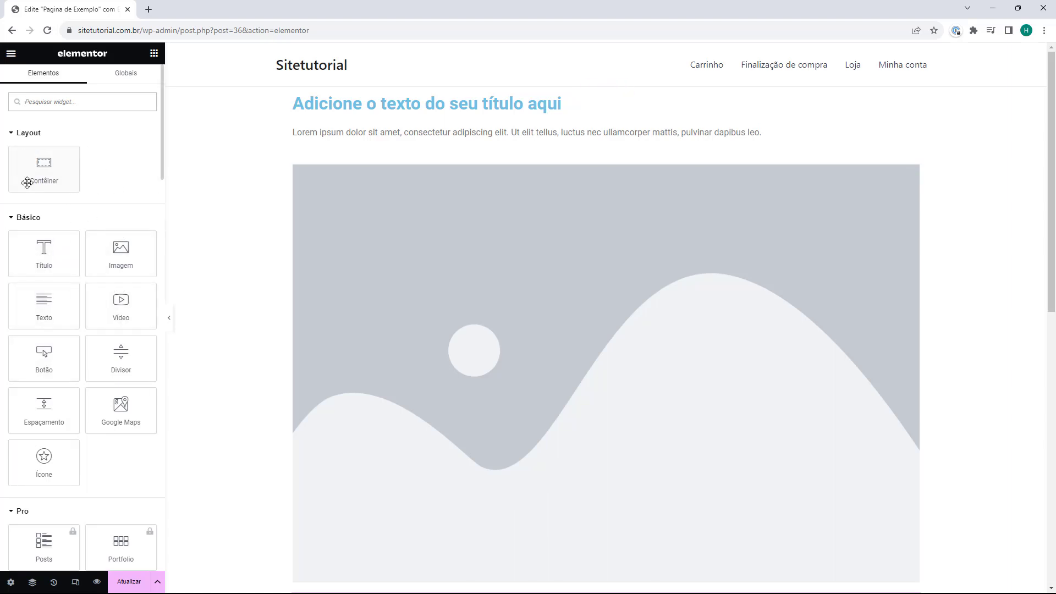
Step: Examine the widgets offered in the Básico, Pro and Geral categories, collapsing Pro and Geral after viewing them
scroll(54, 180, down, 1)
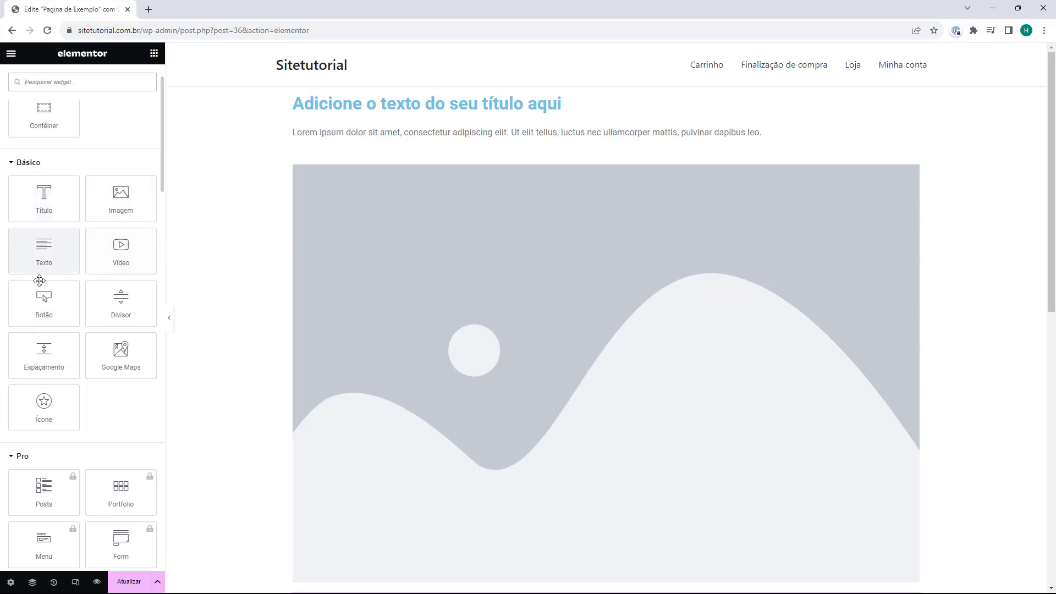
scroll(50, 341, down, 4)
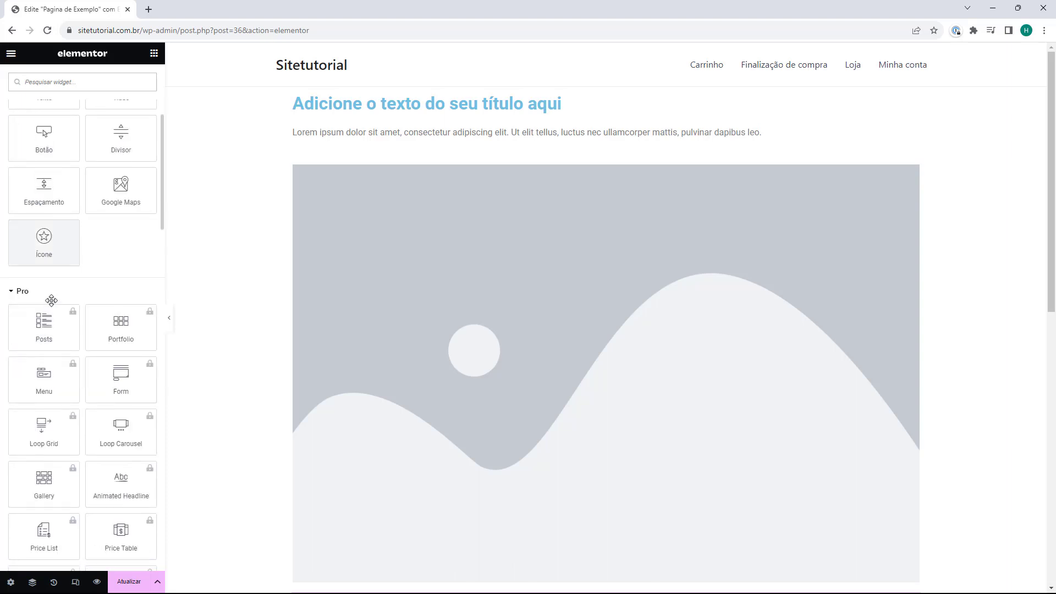
scroll(47, 388, down, 1)
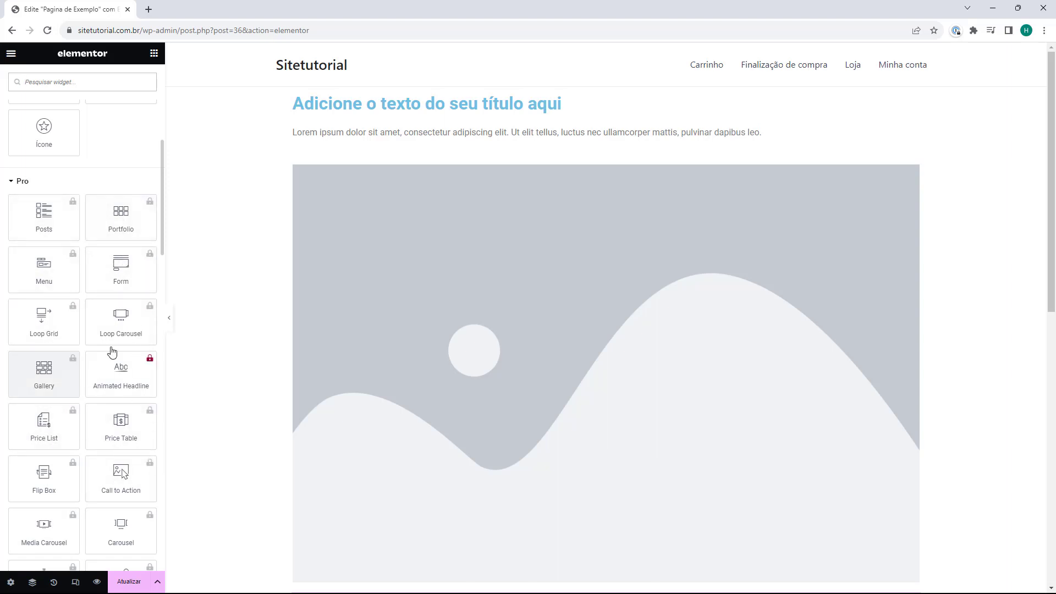
click(16, 186)
scroll(22, 187, down, 1)
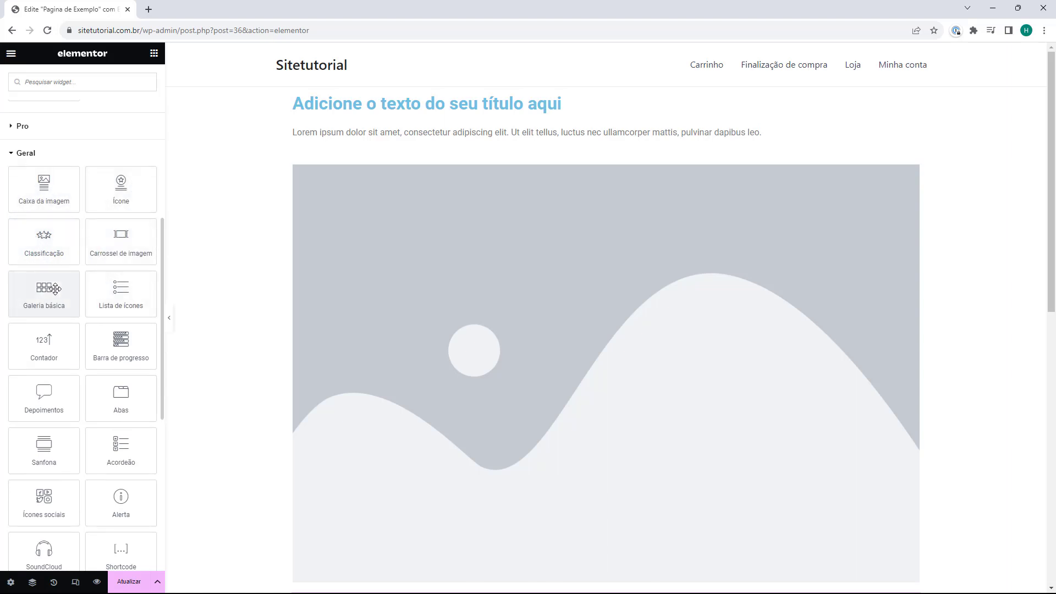
scroll(104, 317, down, 3)
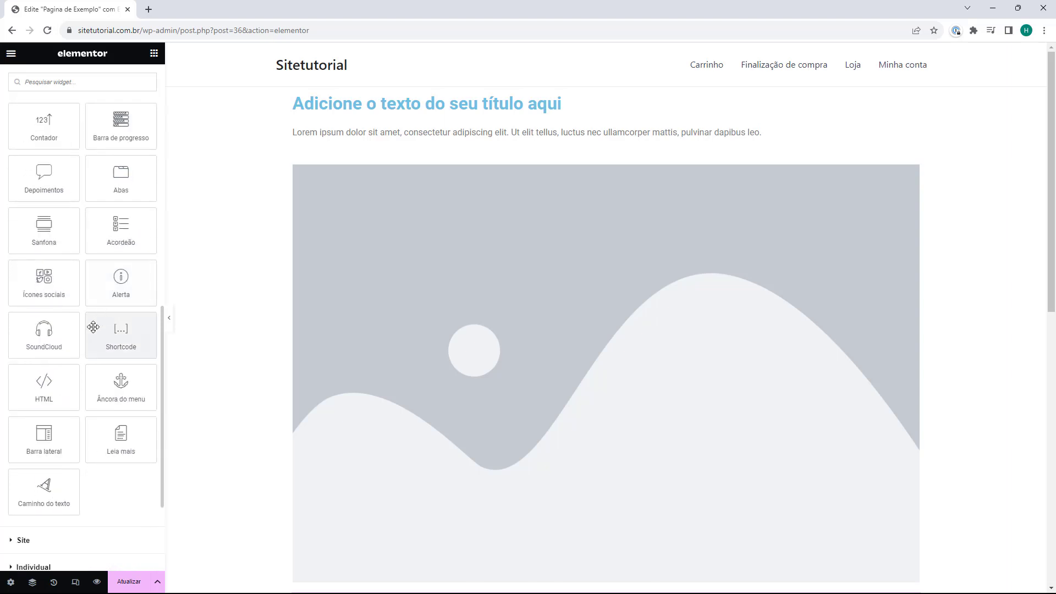
scroll(91, 324, up, 5)
click(33, 216)
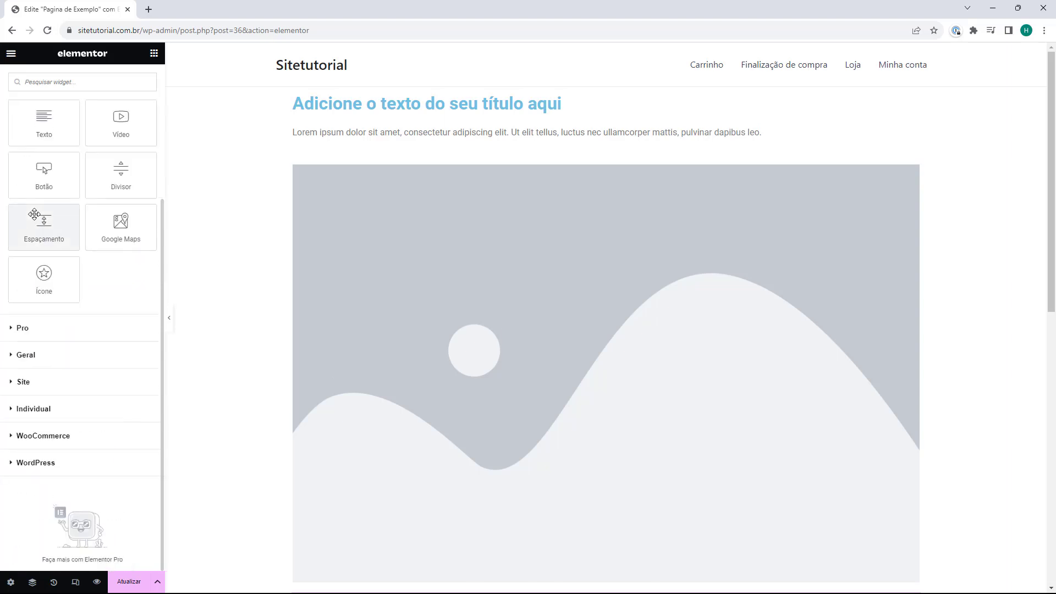
Step: Expand the Site, Individual and WooCommerce widget categories one at a time to examine their widgets, collapsing each after viewing
scroll(52, 300, down, 3)
click(25, 172)
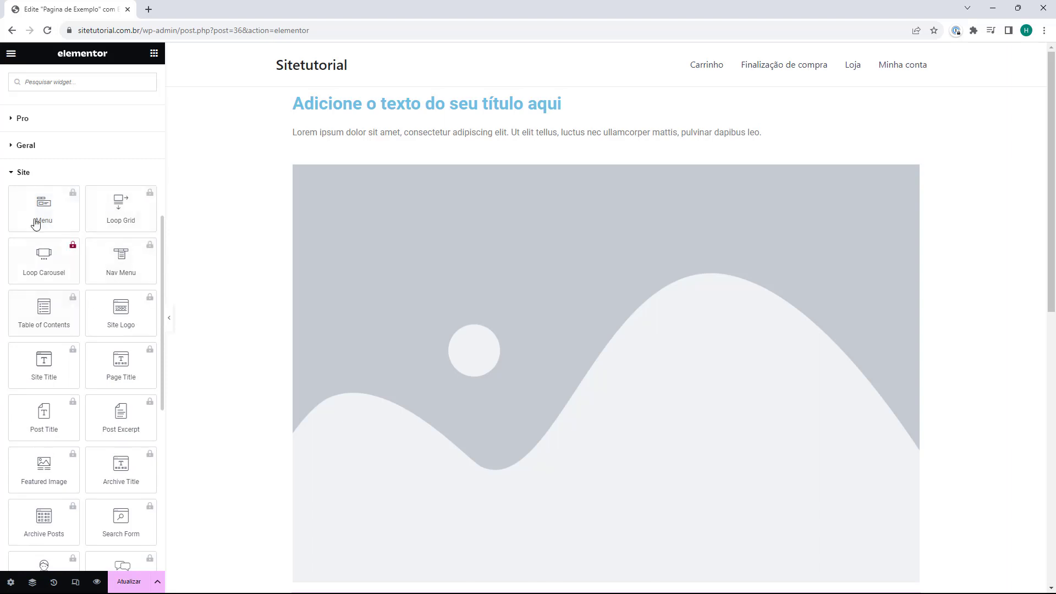
click(22, 174)
click(44, 366)
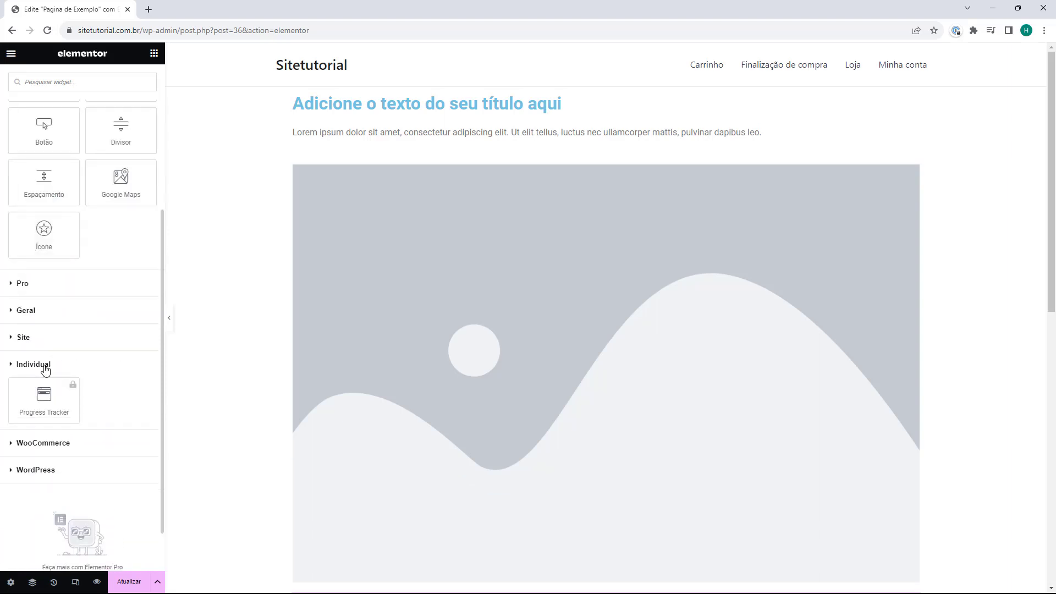
click(44, 368)
click(48, 392)
scroll(48, 396, down, 4)
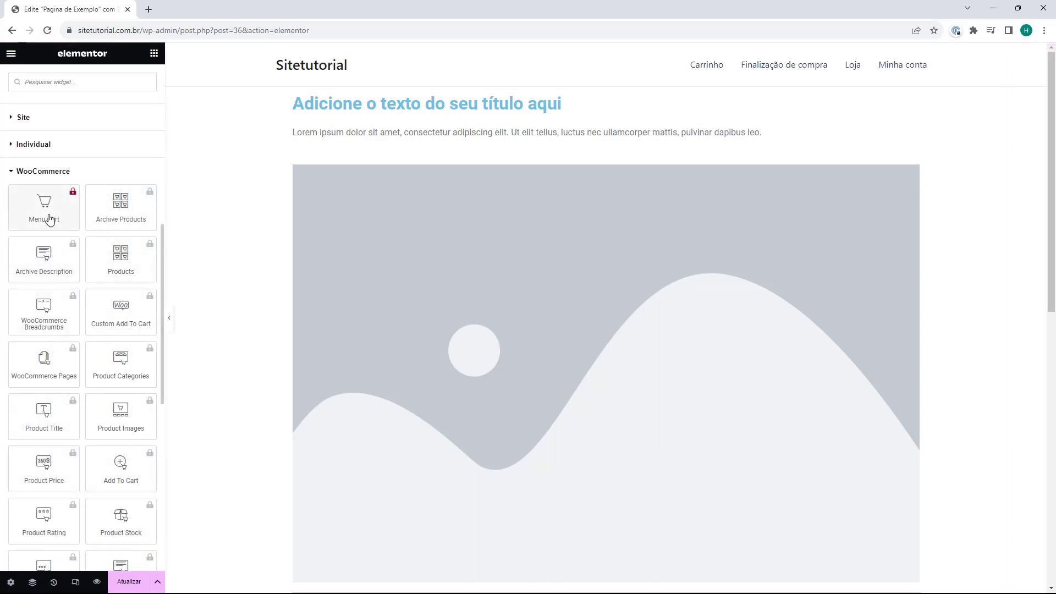
click(46, 172)
Step: Expand the WordPress widget category, look through its full list of widgets and collapse it
click(46, 418)
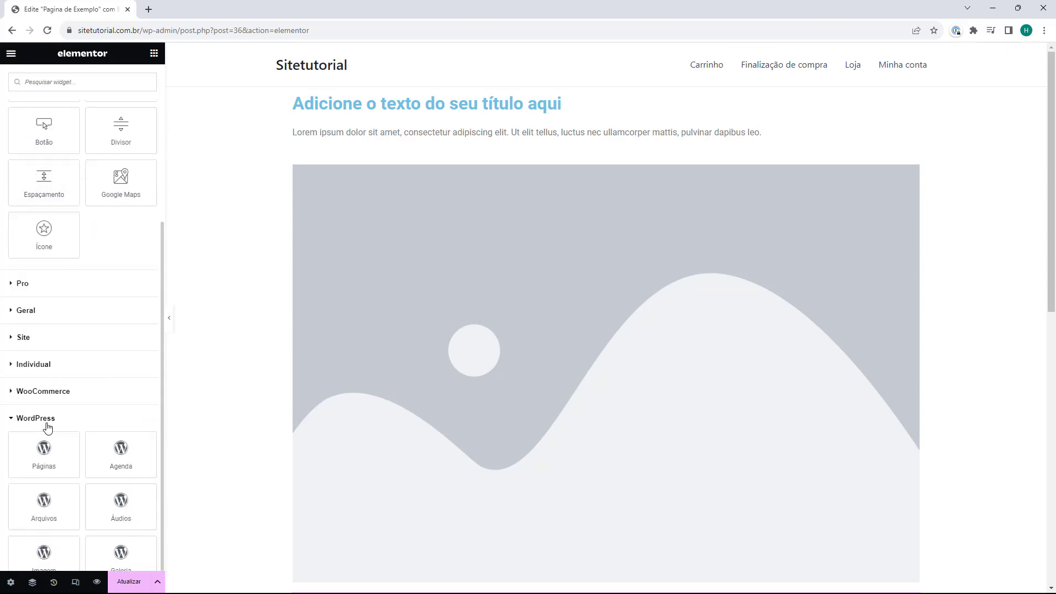
scroll(55, 352, down, 2)
scroll(49, 297, down, 6)
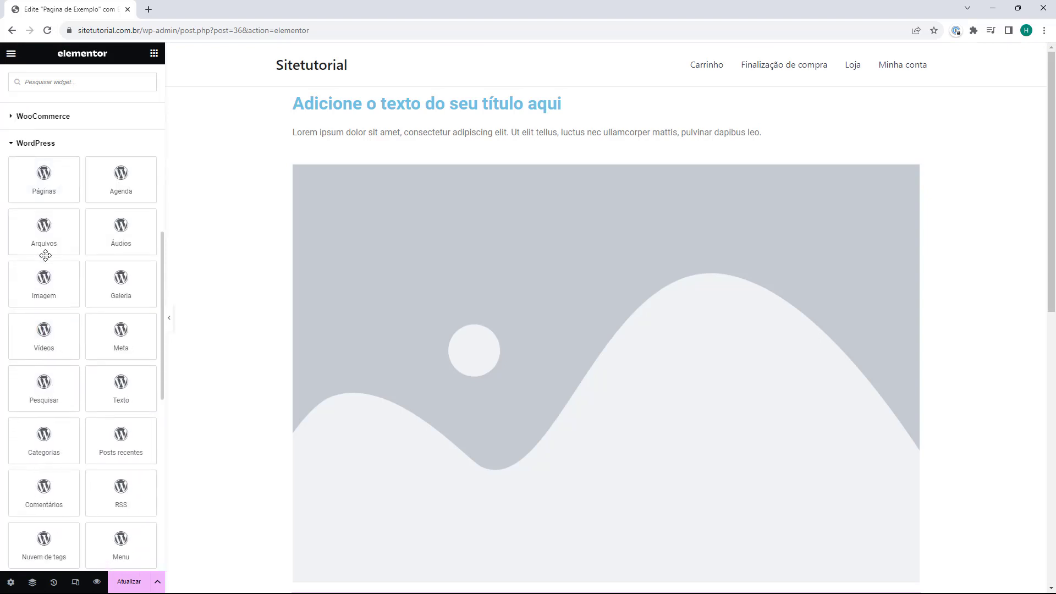
scroll(36, 348, down, 5)
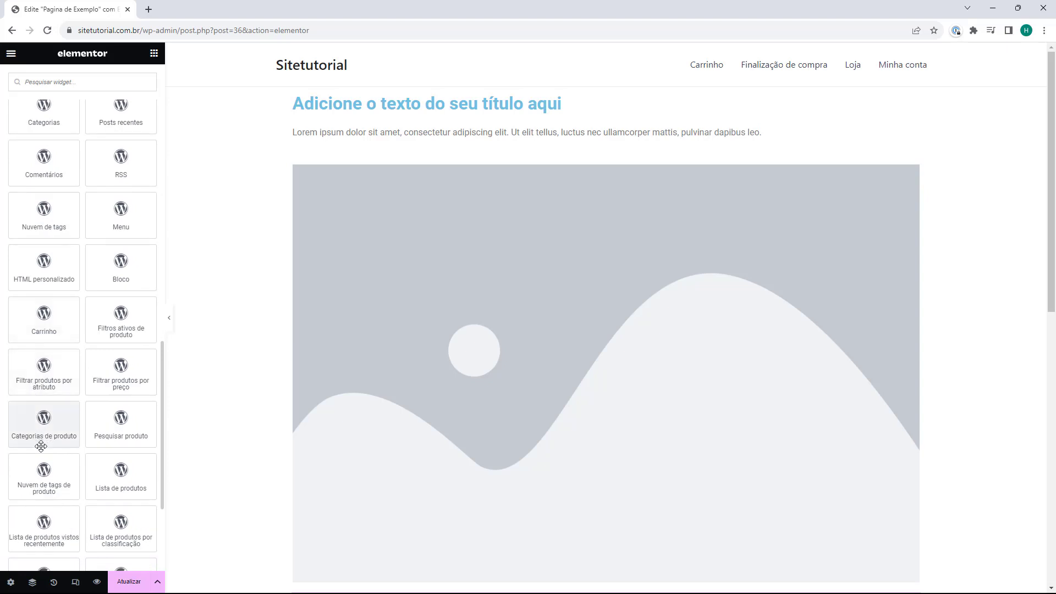
scroll(123, 483, up, 10)
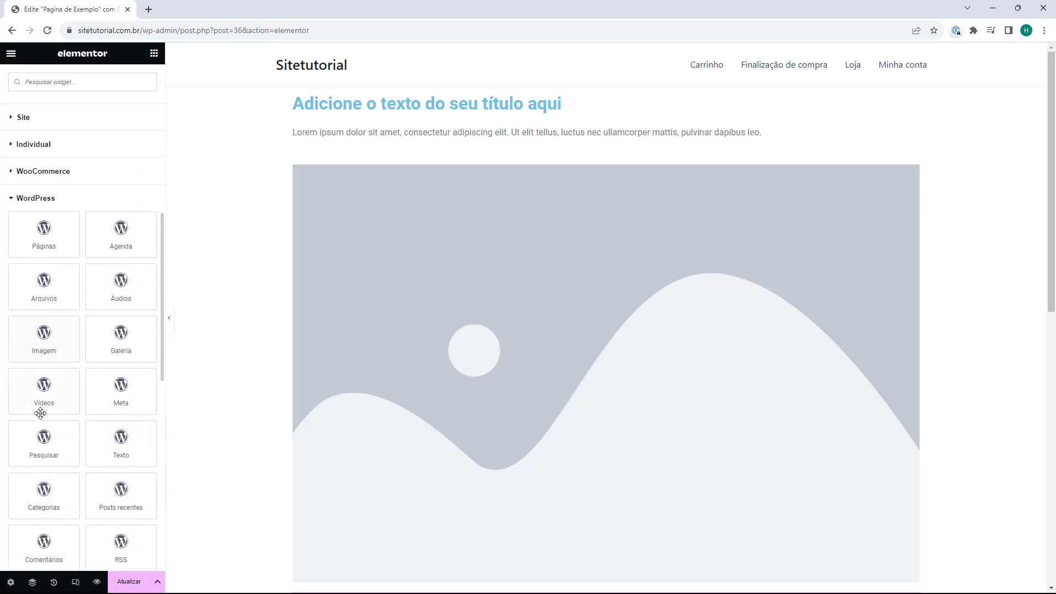
click(25, 199)
Step: Undo the container and widgets added to the page so the canvas is empty
key(ctrl+z)
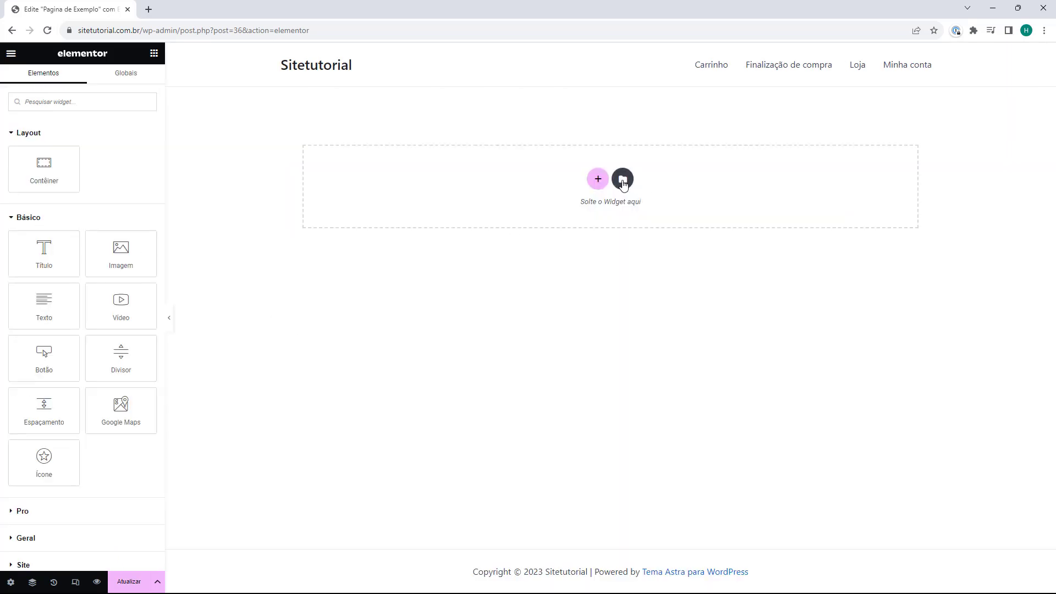
Step: Browse the Blocos in the template library, preview the three-column About Us block, and close the library without inserting anything
click(622, 180)
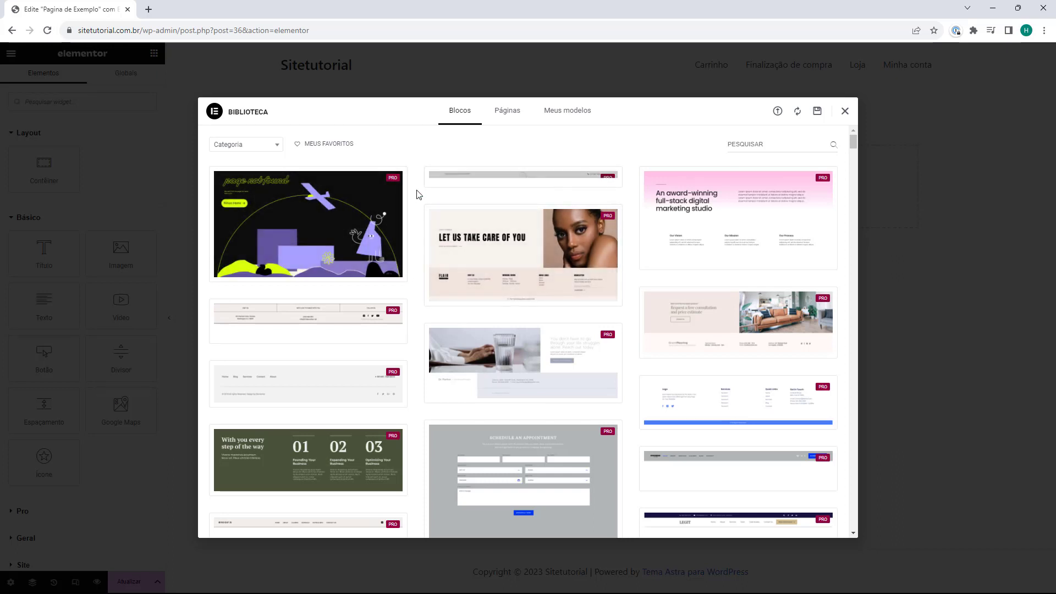
scroll(641, 314, down, 3)
scroll(641, 313, up, 3)
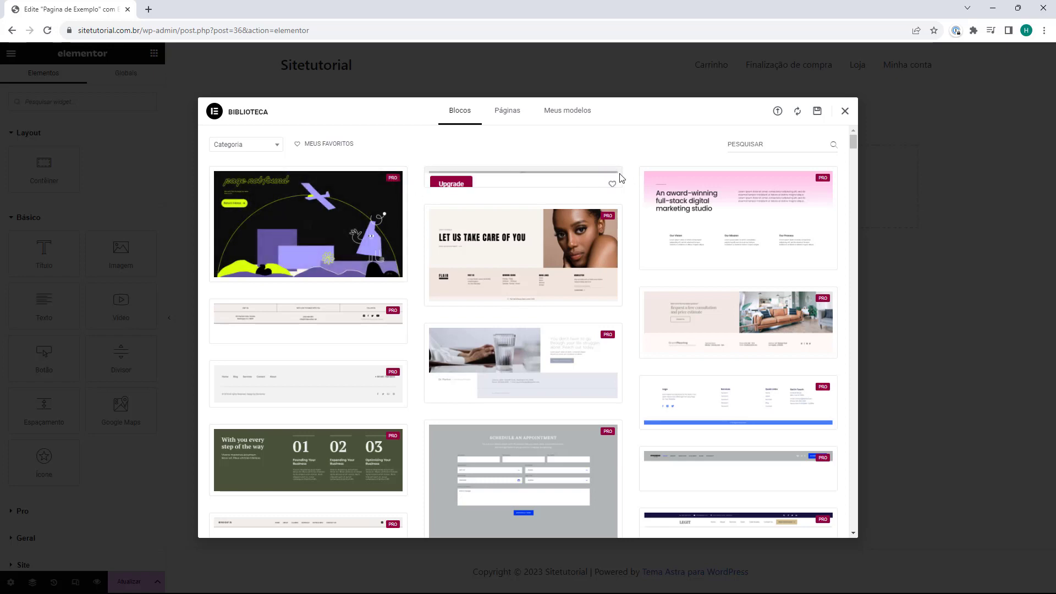
scroll(631, 181, down, 10)
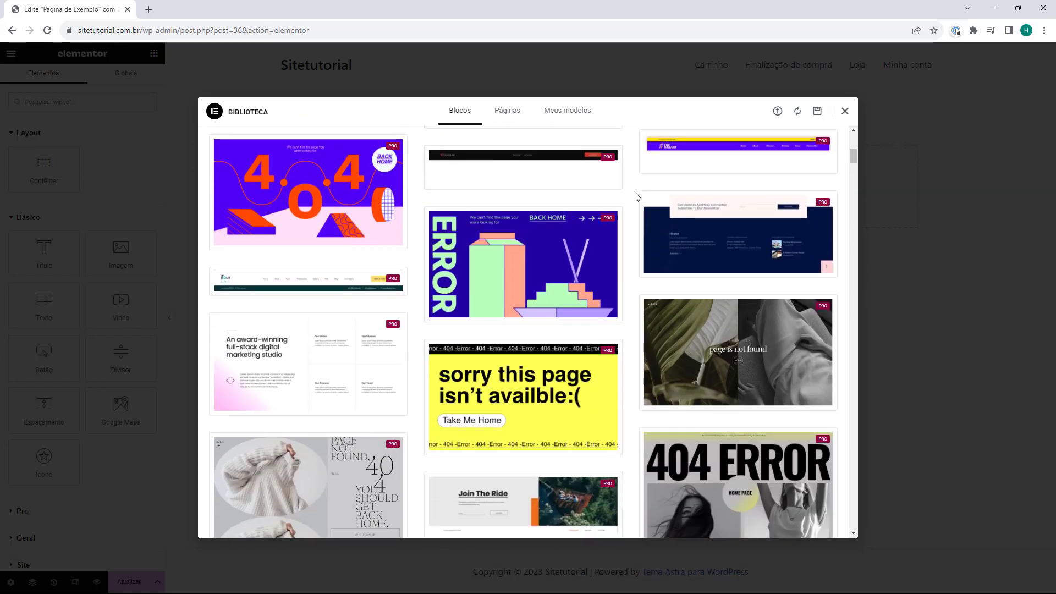
scroll(635, 196, down, 10)
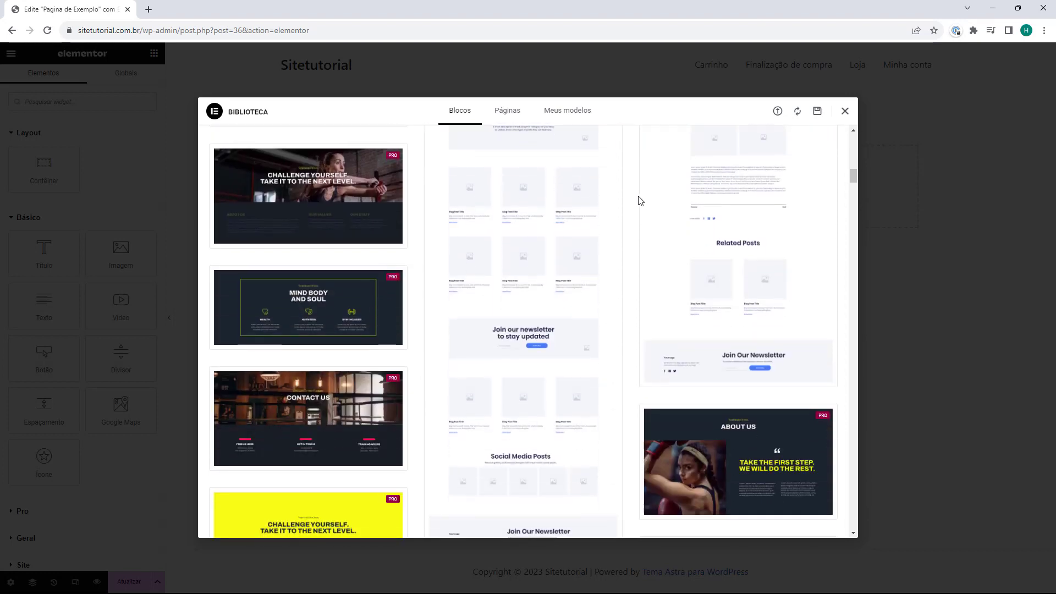
scroll(640, 200, down, 5)
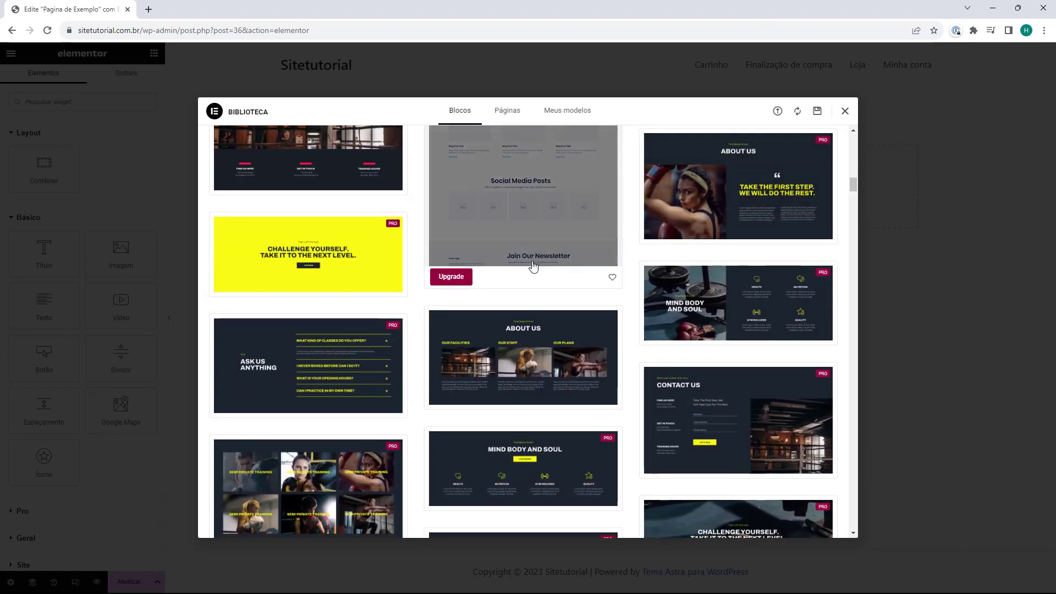
click(571, 356)
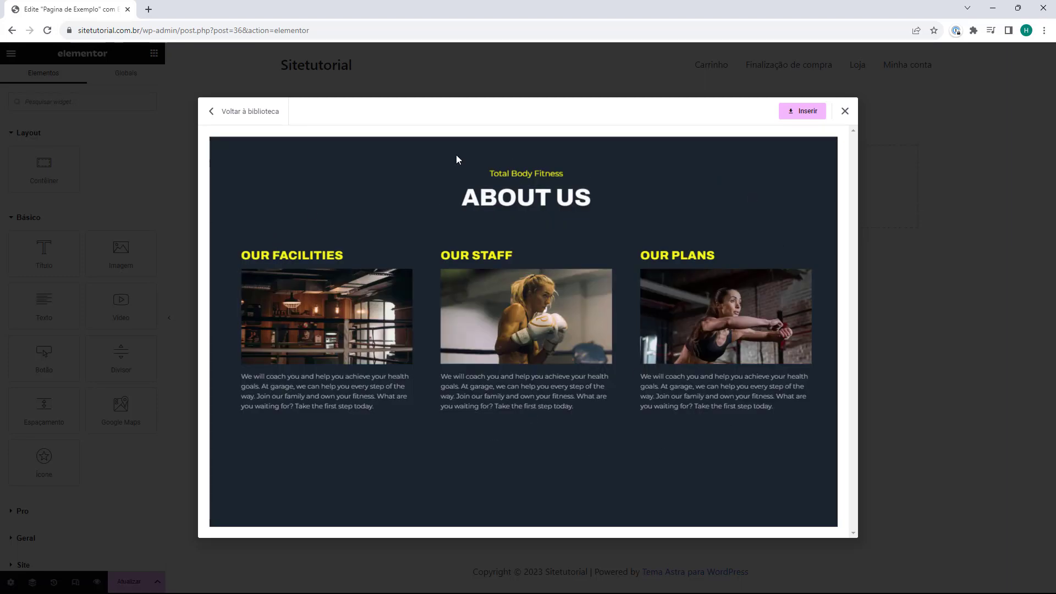
click(242, 111)
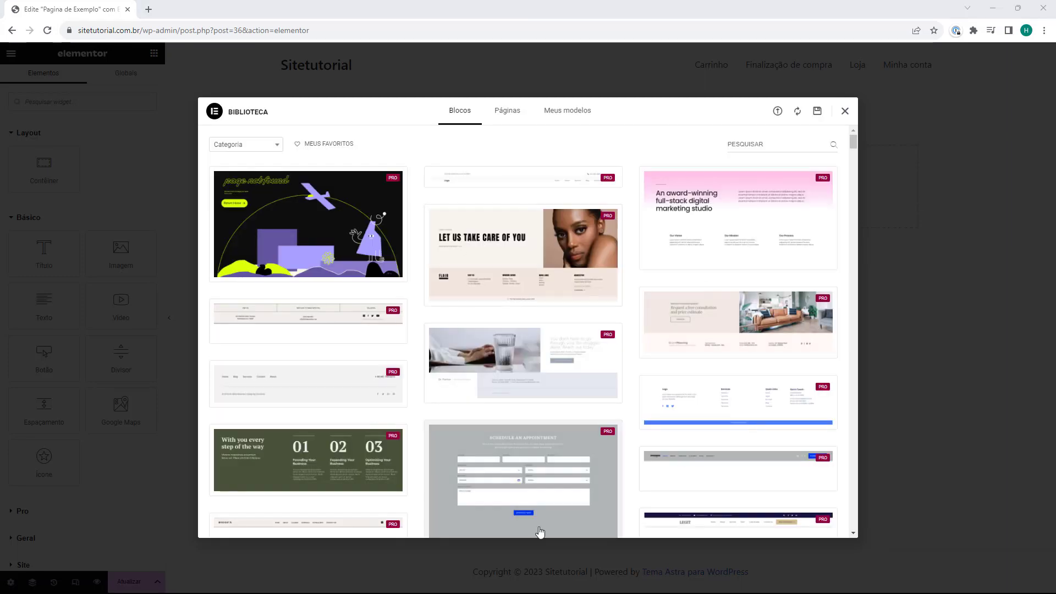
click(845, 115)
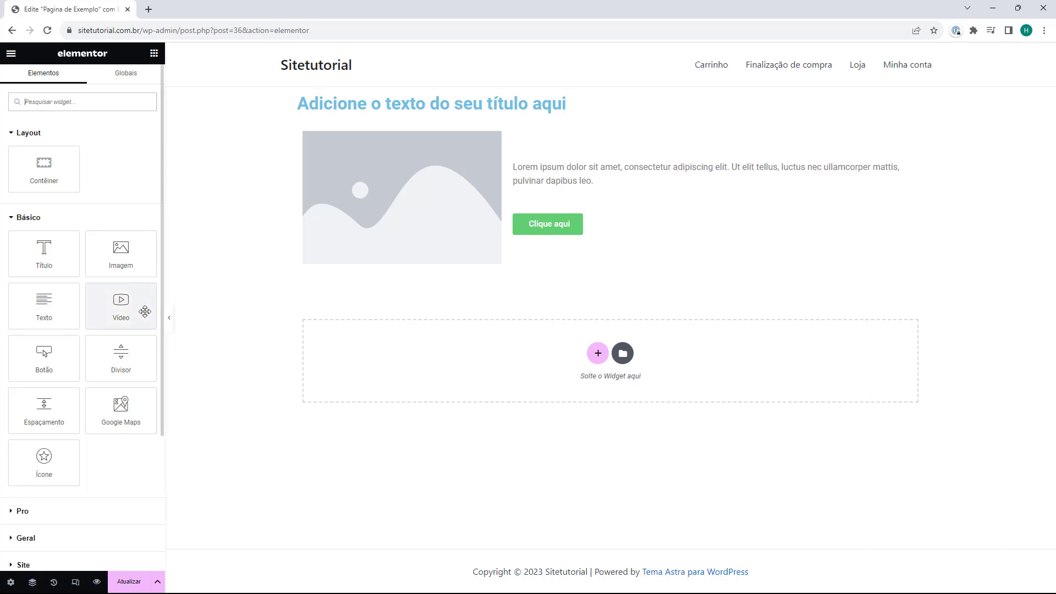
Step: Save the Elementor page changes and exit to the WordPress page editor
click(130, 583)
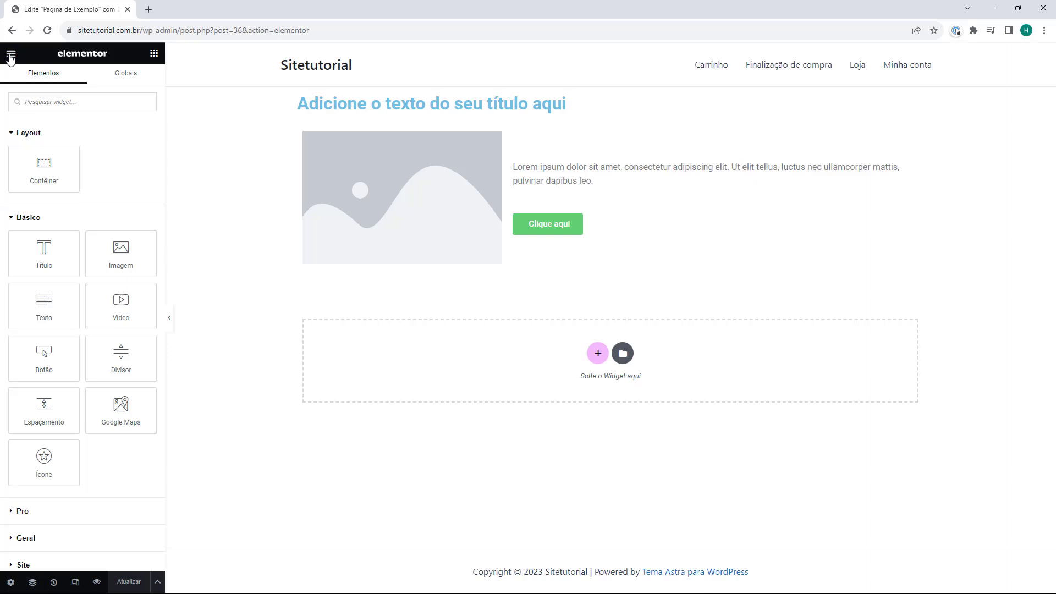
click(10, 55)
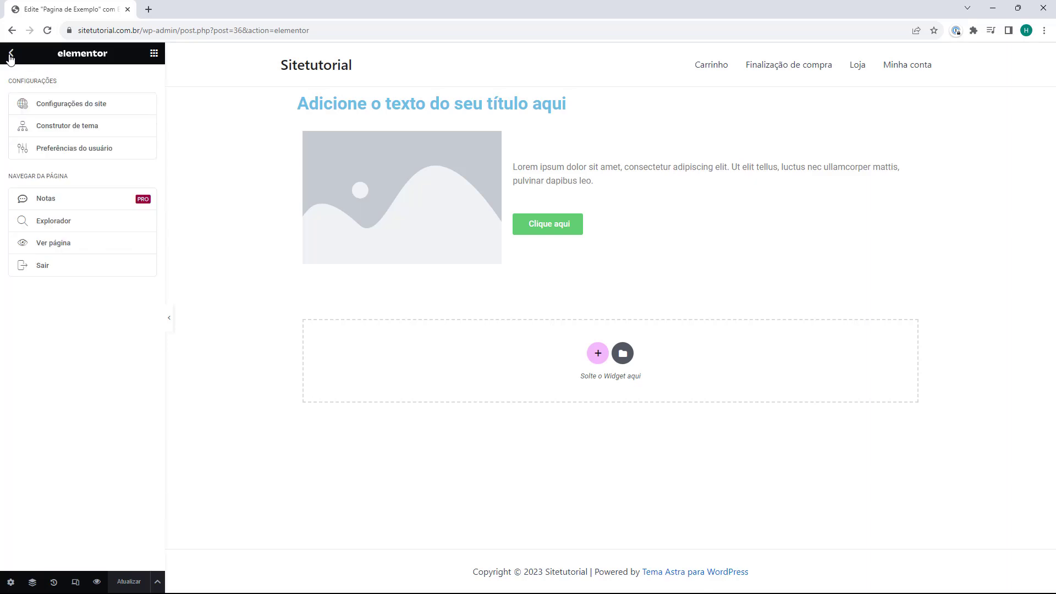
click(50, 272)
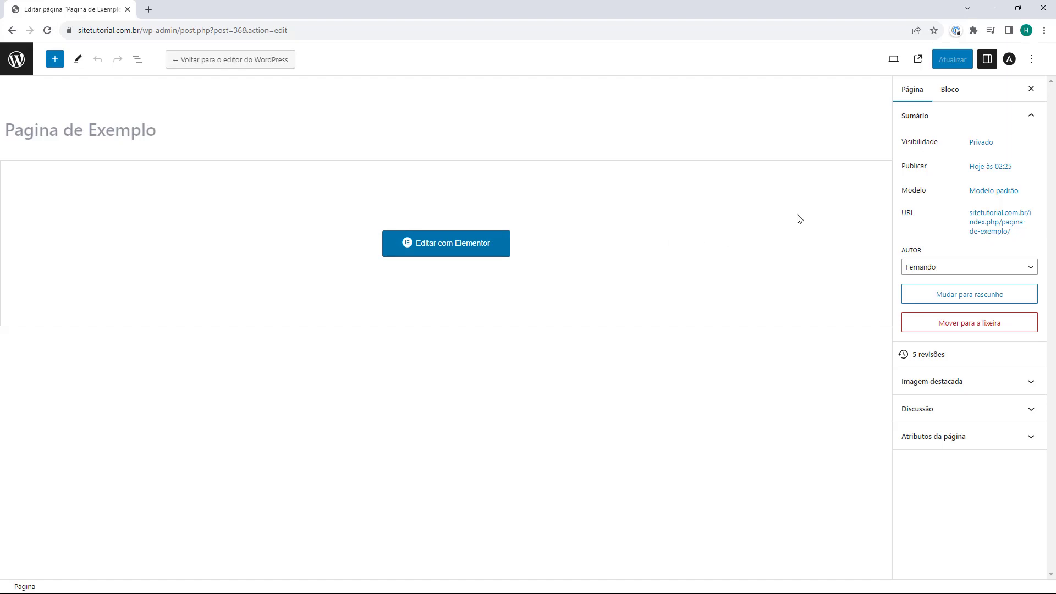
Step: Change the visibility of Pagina de Exemplo to Público and update the page
click(980, 143)
click(898, 216)
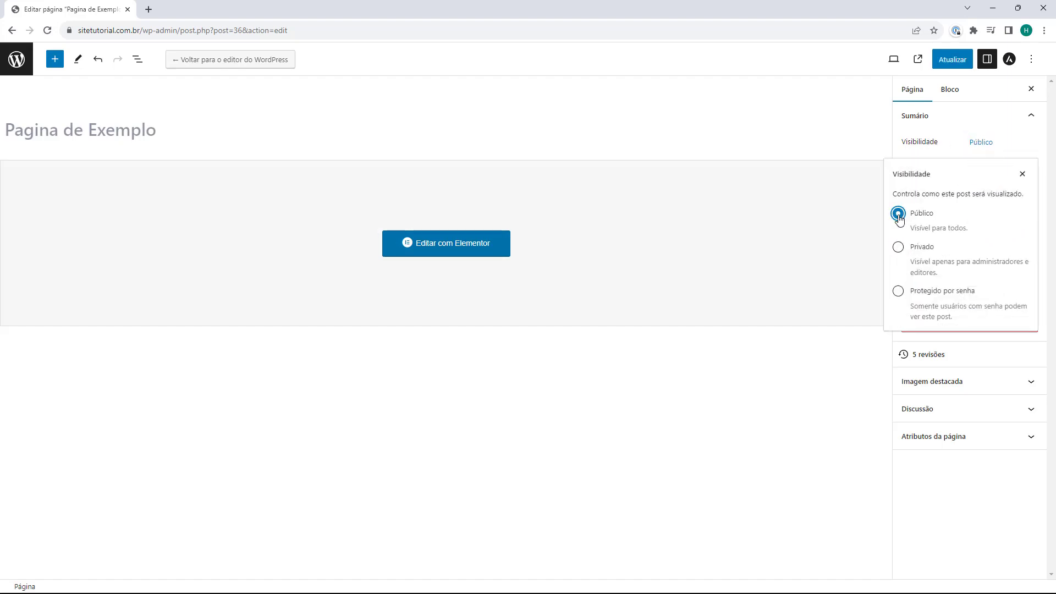
click(953, 61)
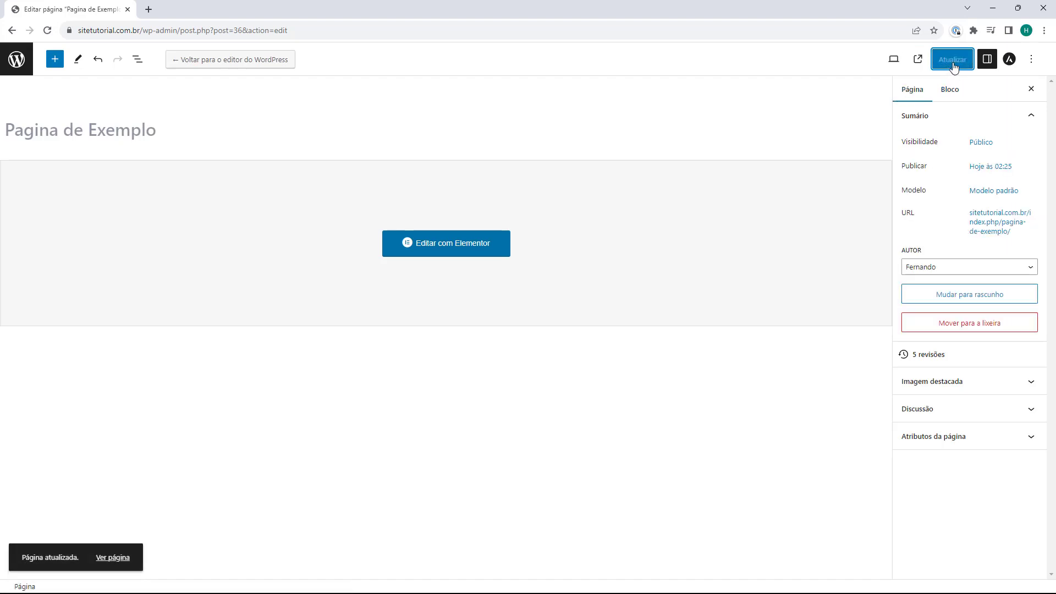
Step: View the published Pagina de Exemplo in a separate browser tab and close that tab
middle_click(117, 564)
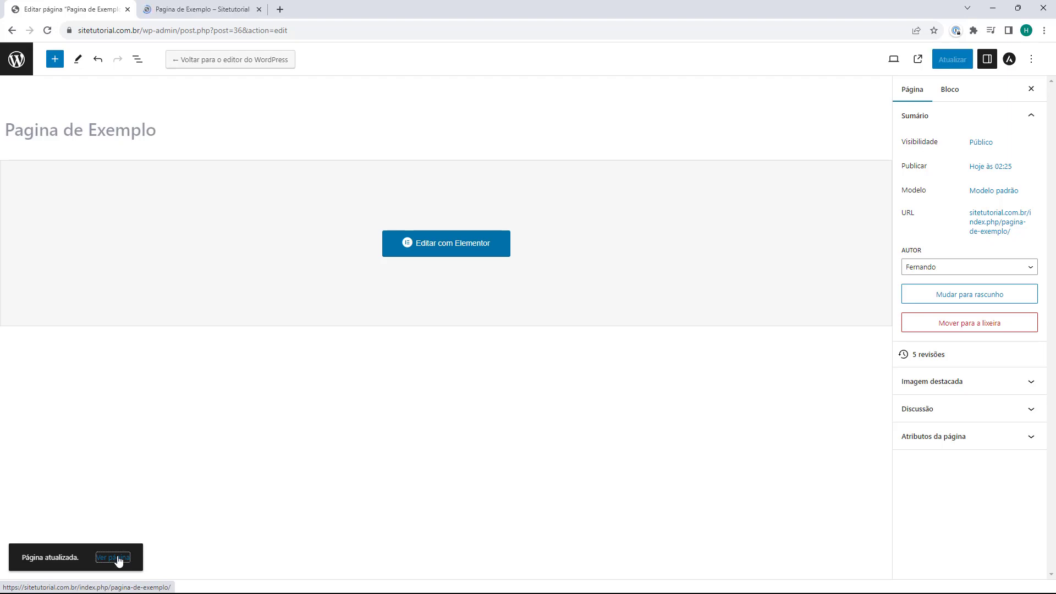
click(211, 11)
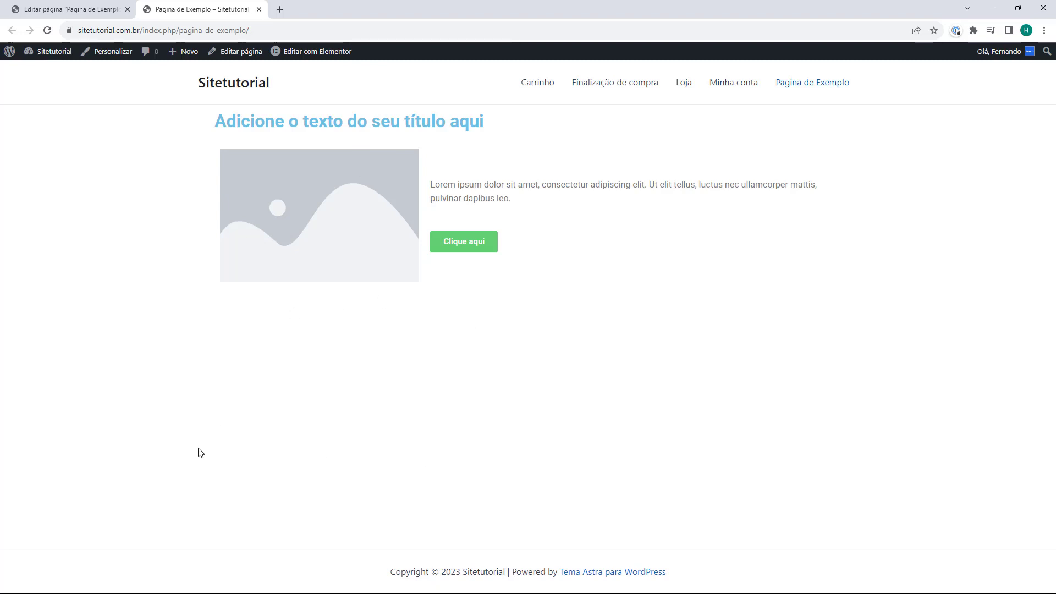
key(ctrl+w)
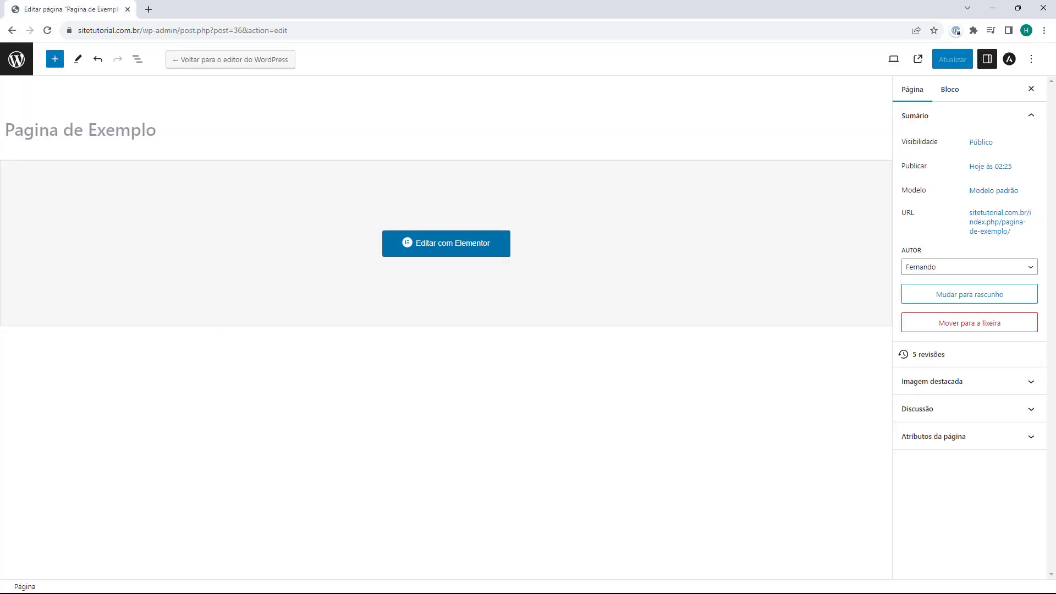